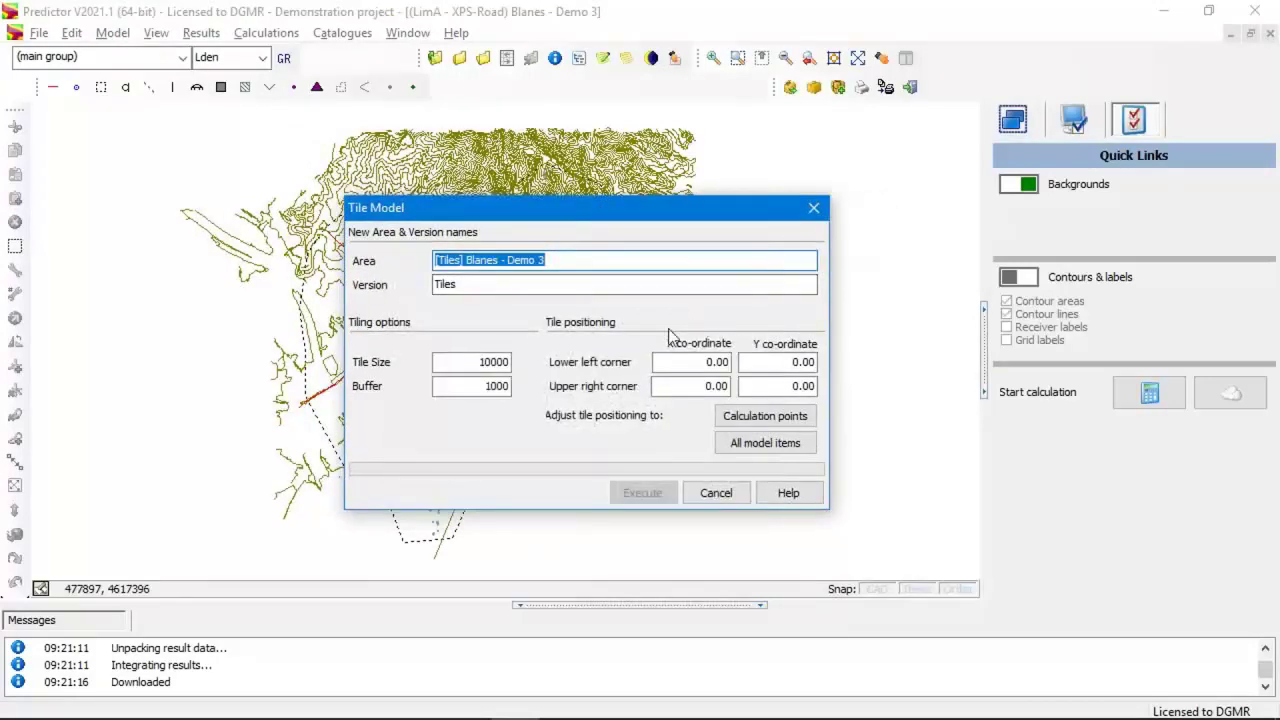
Tile the Blanes - Demo 3 model with a tile size of 3000, adjusting the tile positioning to the calculation points.
double_click(492, 362)
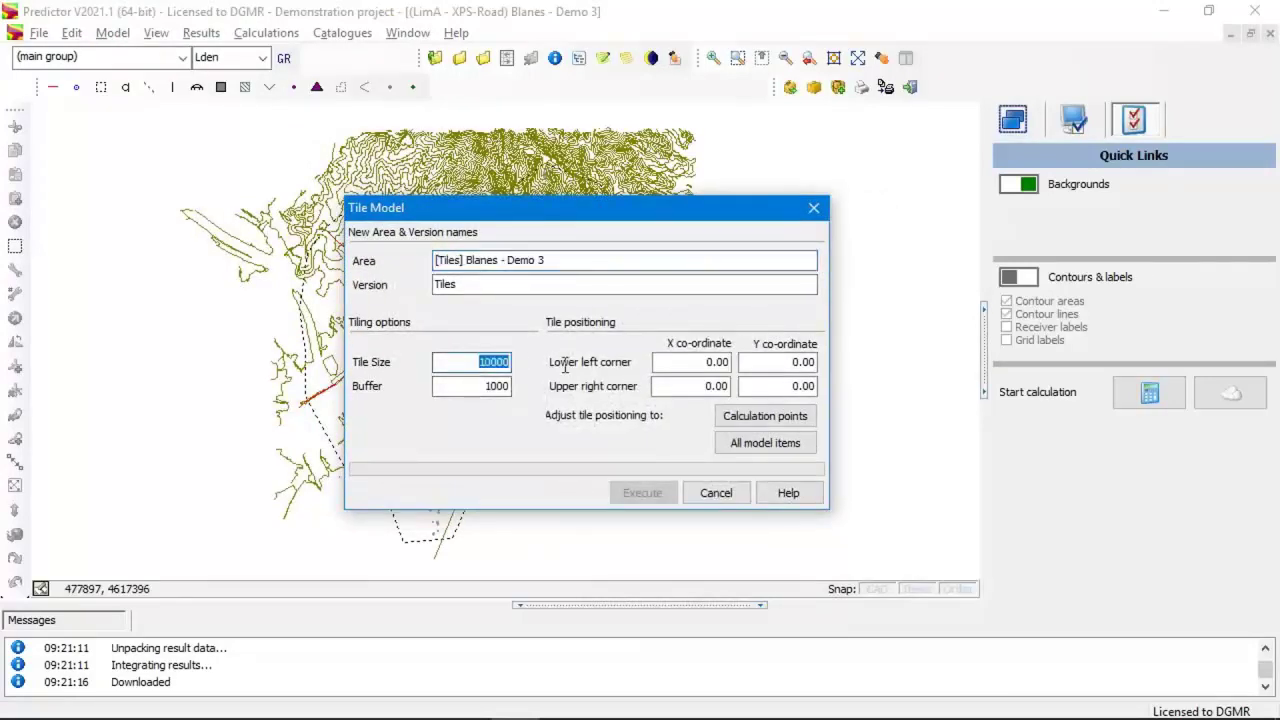
text(300)
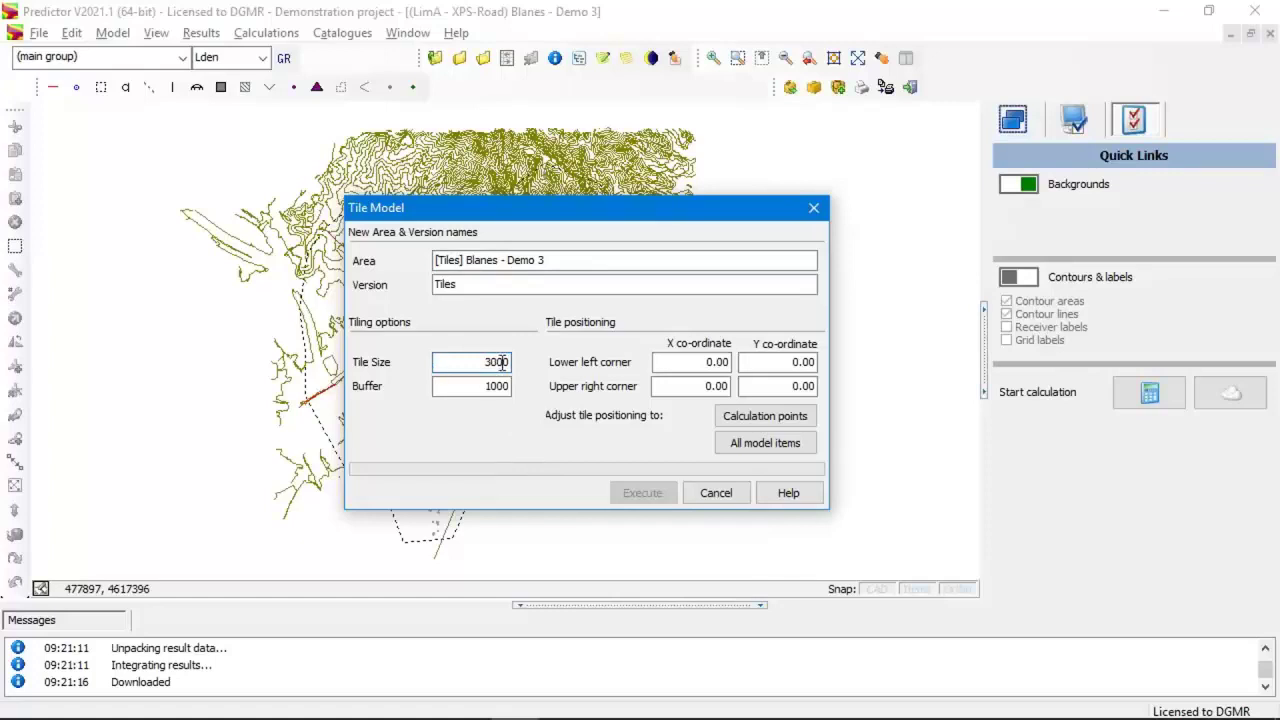
click(493, 390)
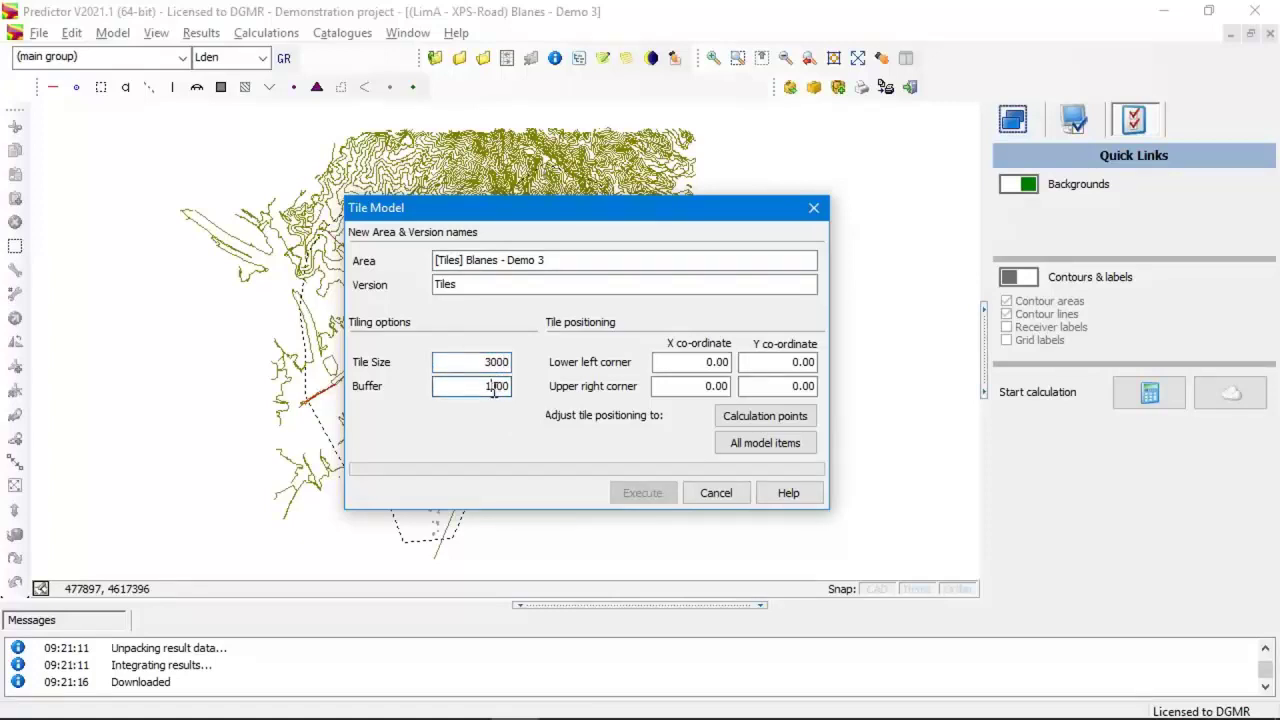
drag(481, 388, 509, 388)
click(788, 422)
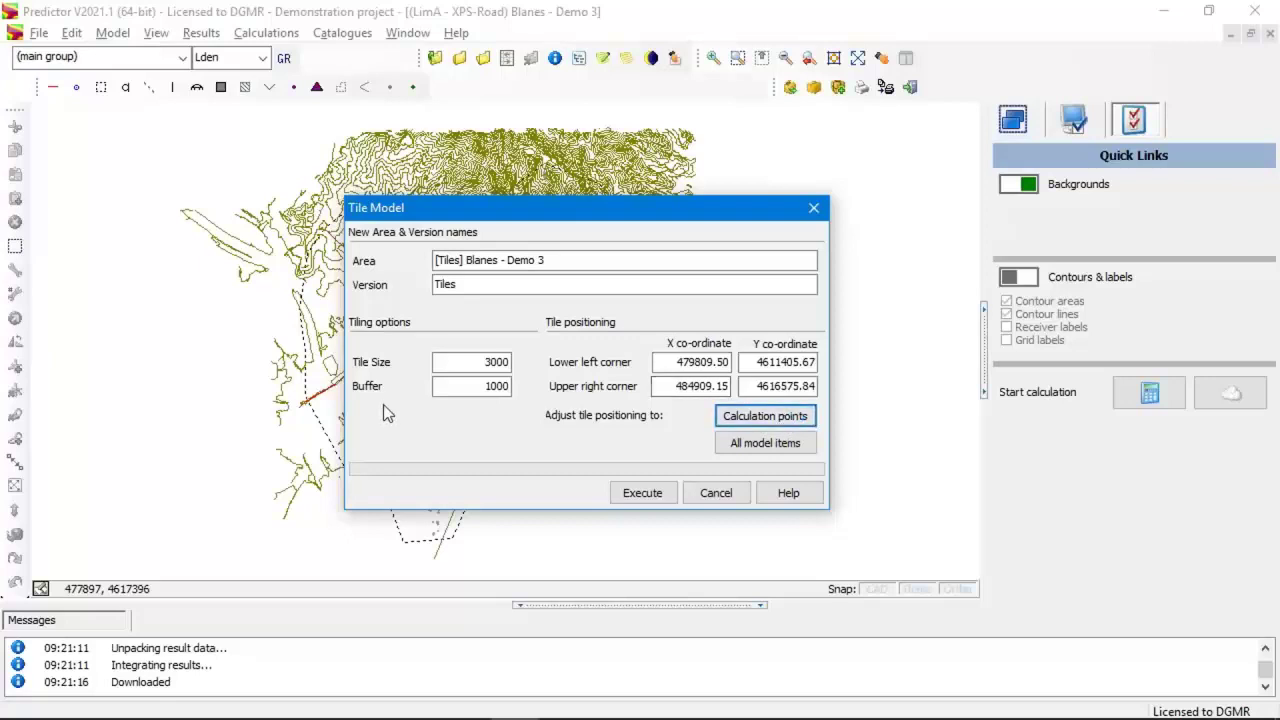
click(653, 497)
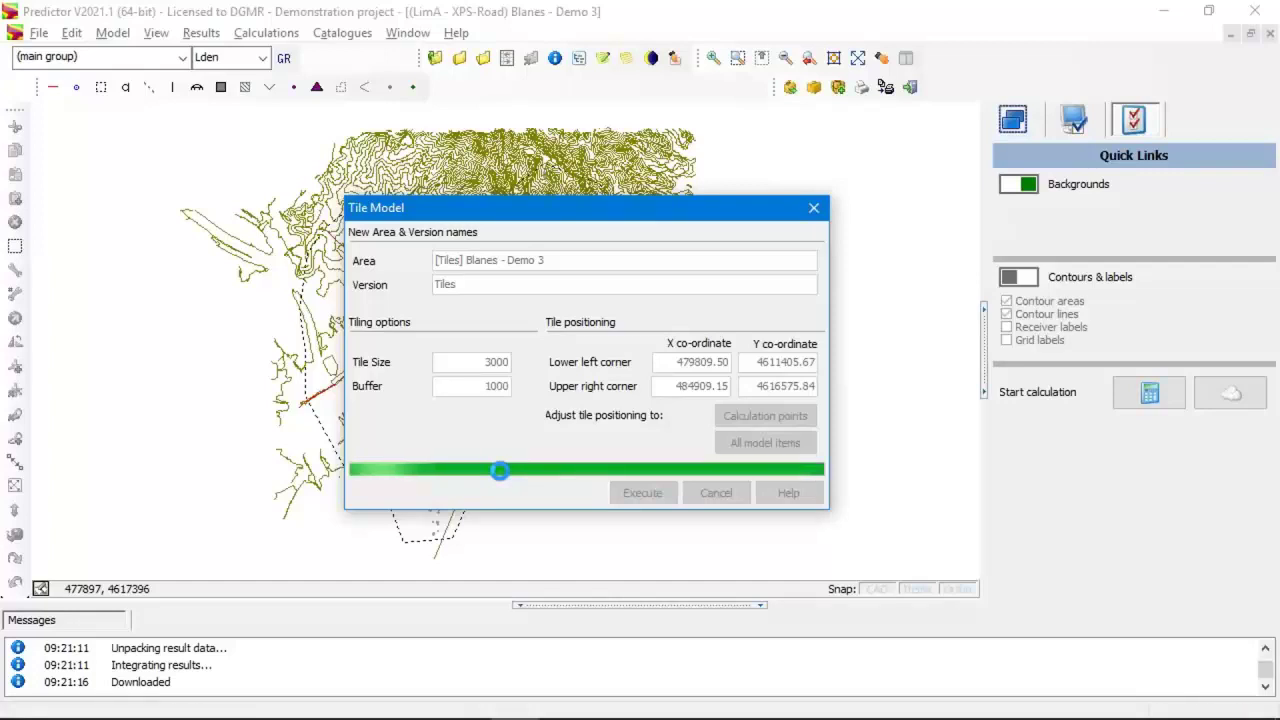
View the Tile Map model from the Tiles version of the [Tiles] Blanes - Demo 3 area and close it again.
click(435, 59)
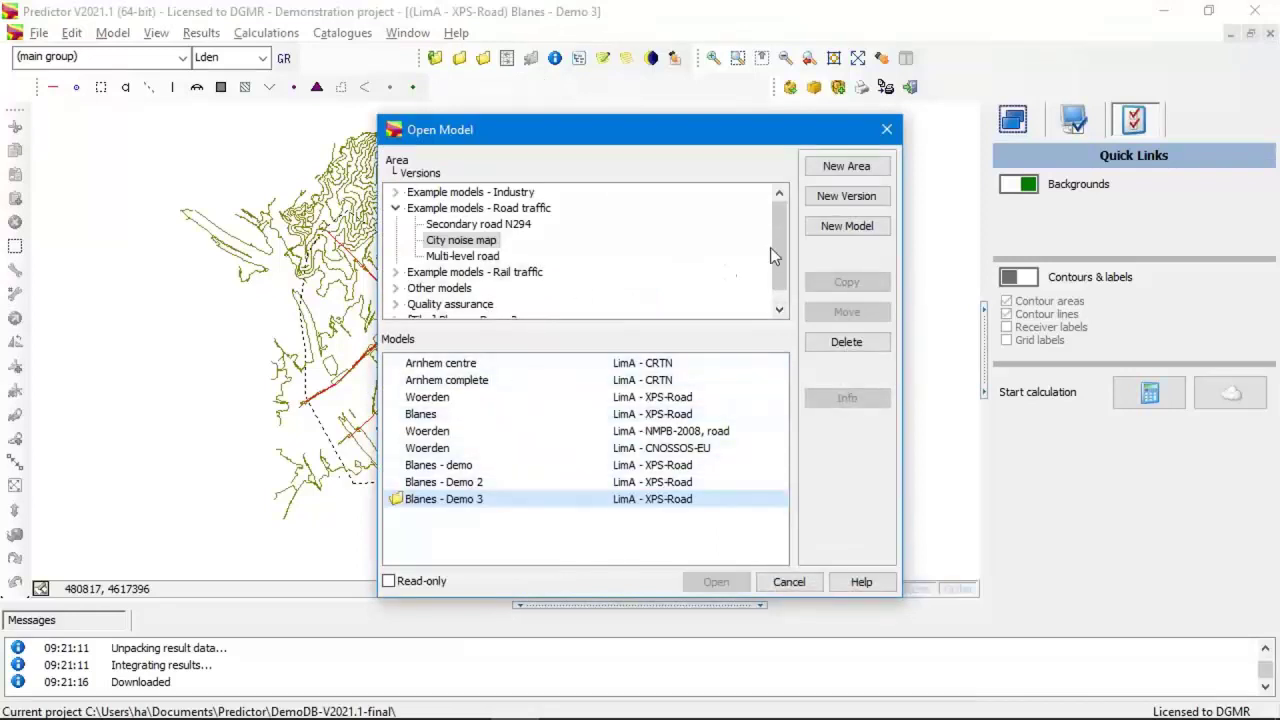
scroll(770, 247, down, 1)
click(395, 304)
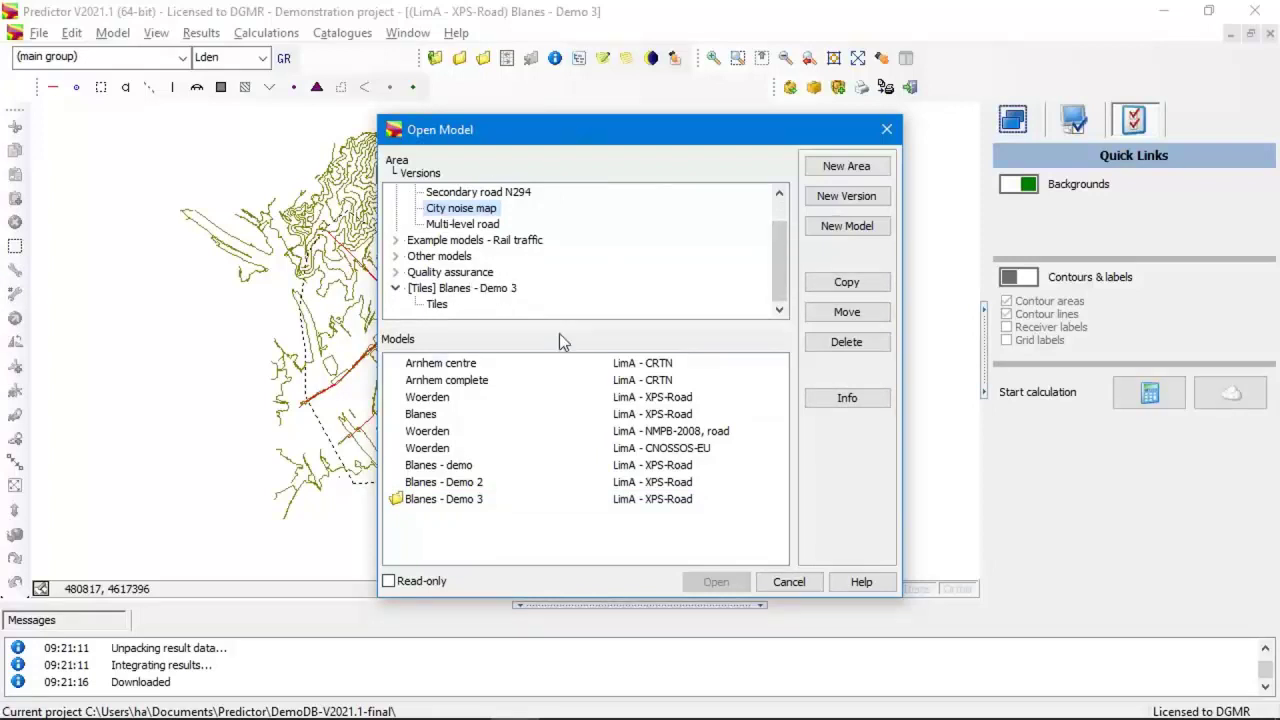
click(445, 289)
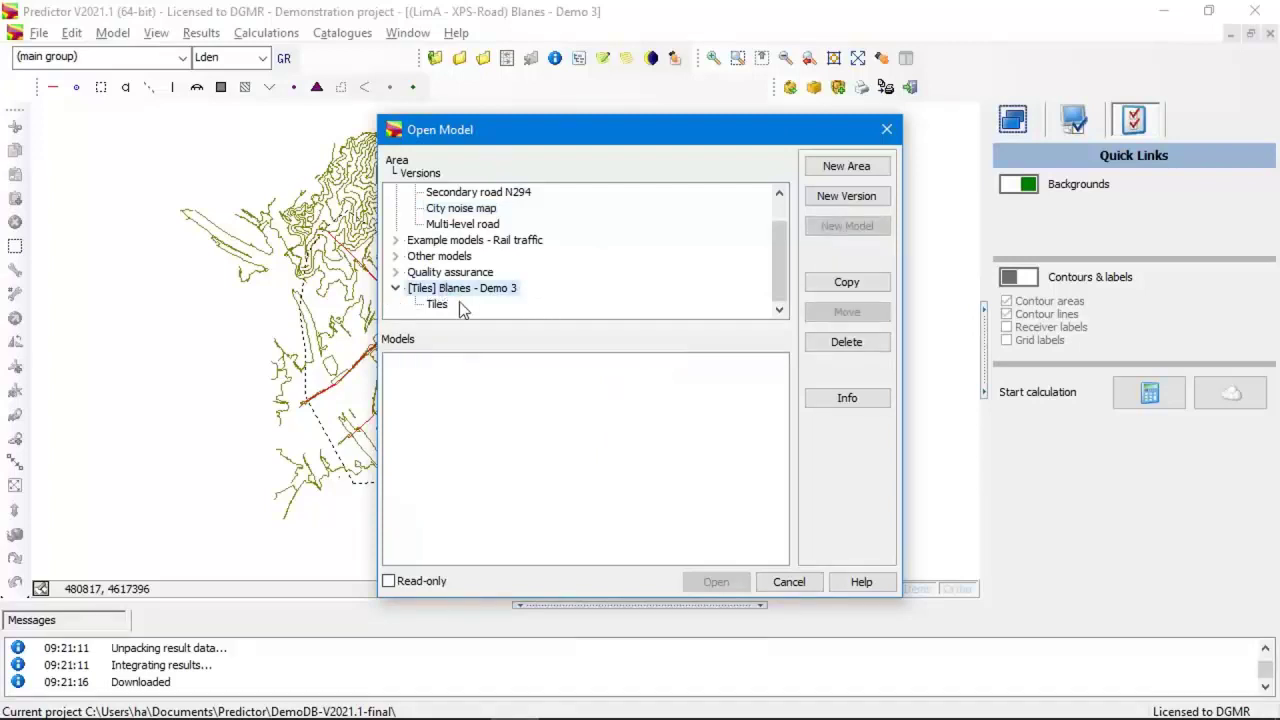
click(443, 304)
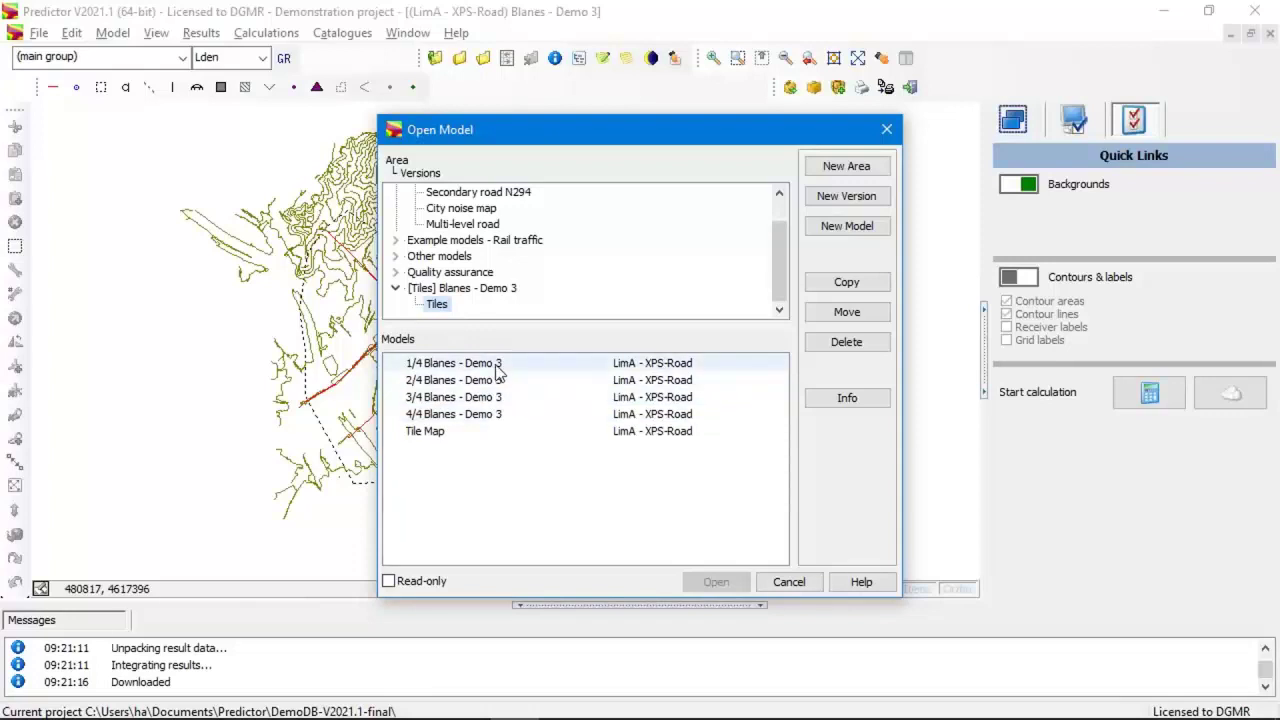
click(430, 434)
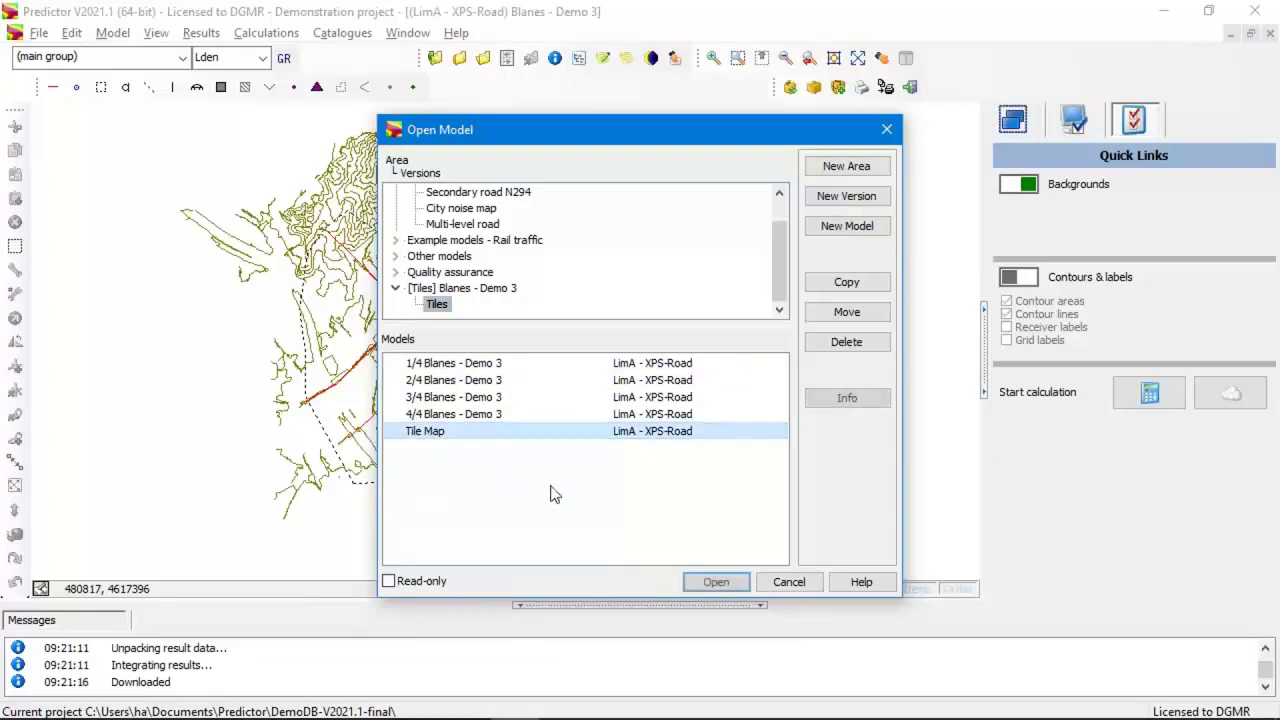
click(716, 583)
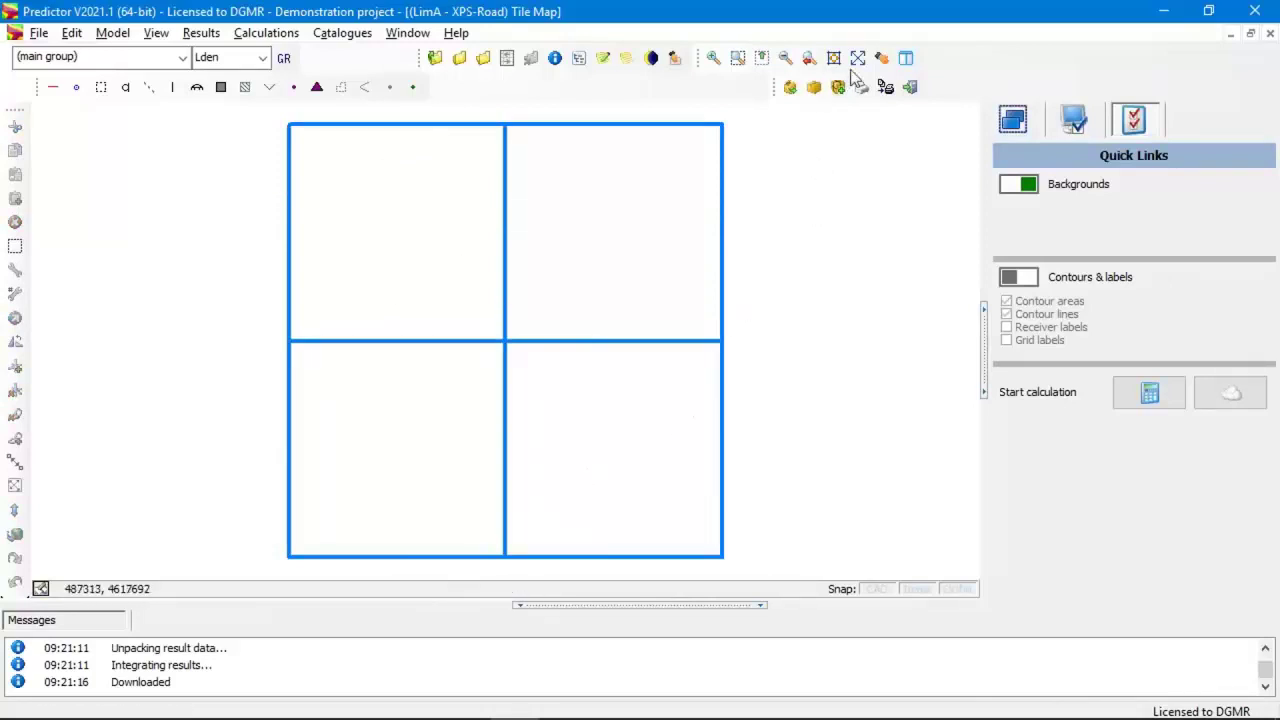
click(1269, 34)
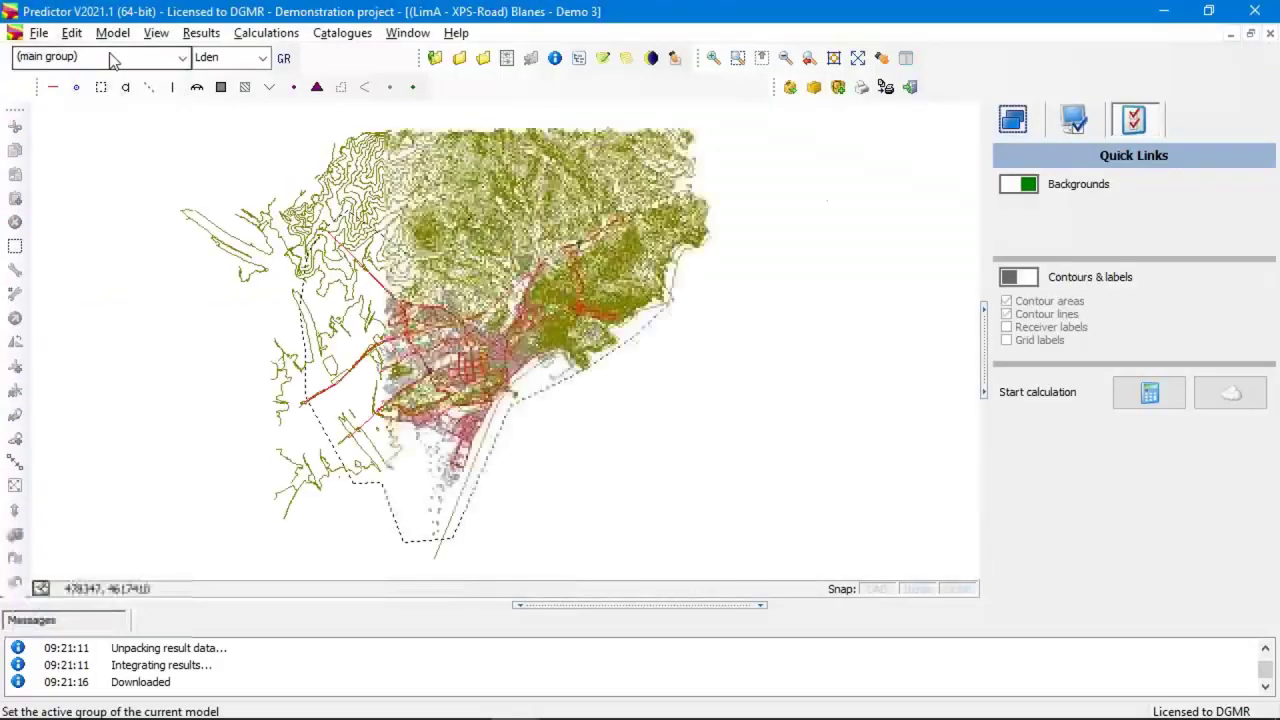
Load the Tile Map as a background model for Blanes - Demo 3 and select the dashed area outline.
click(112, 33)
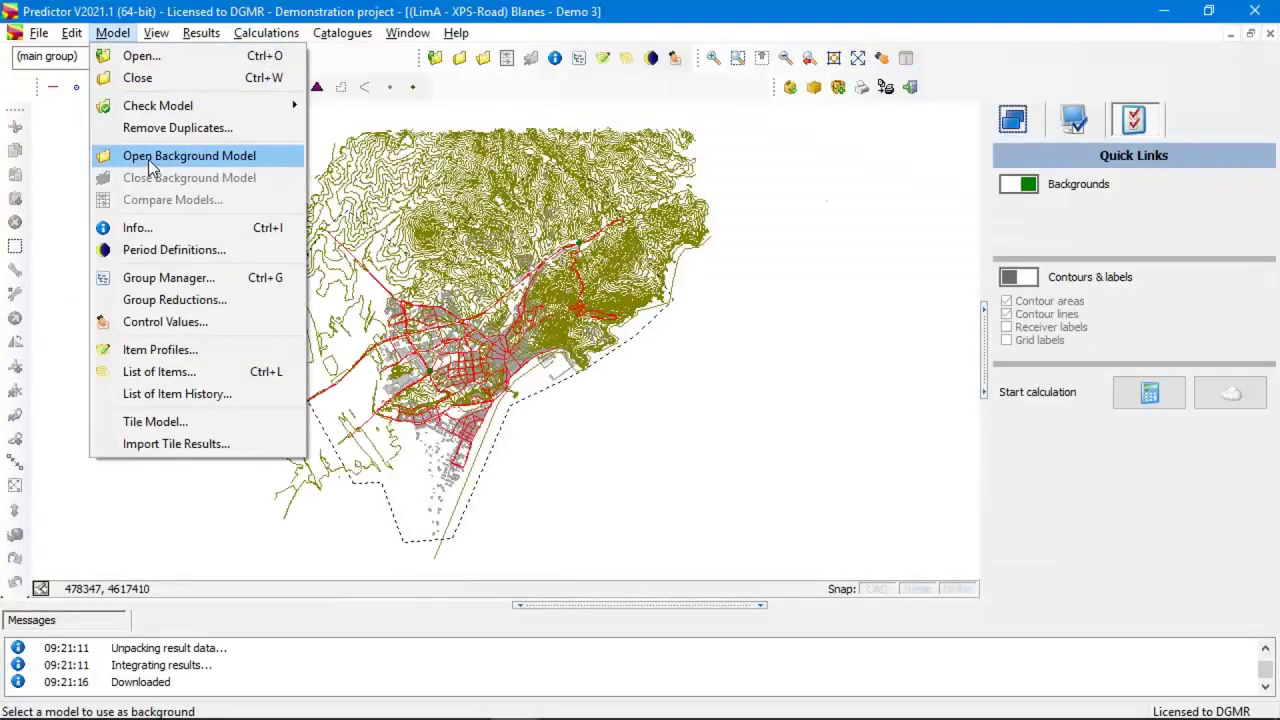
click(151, 157)
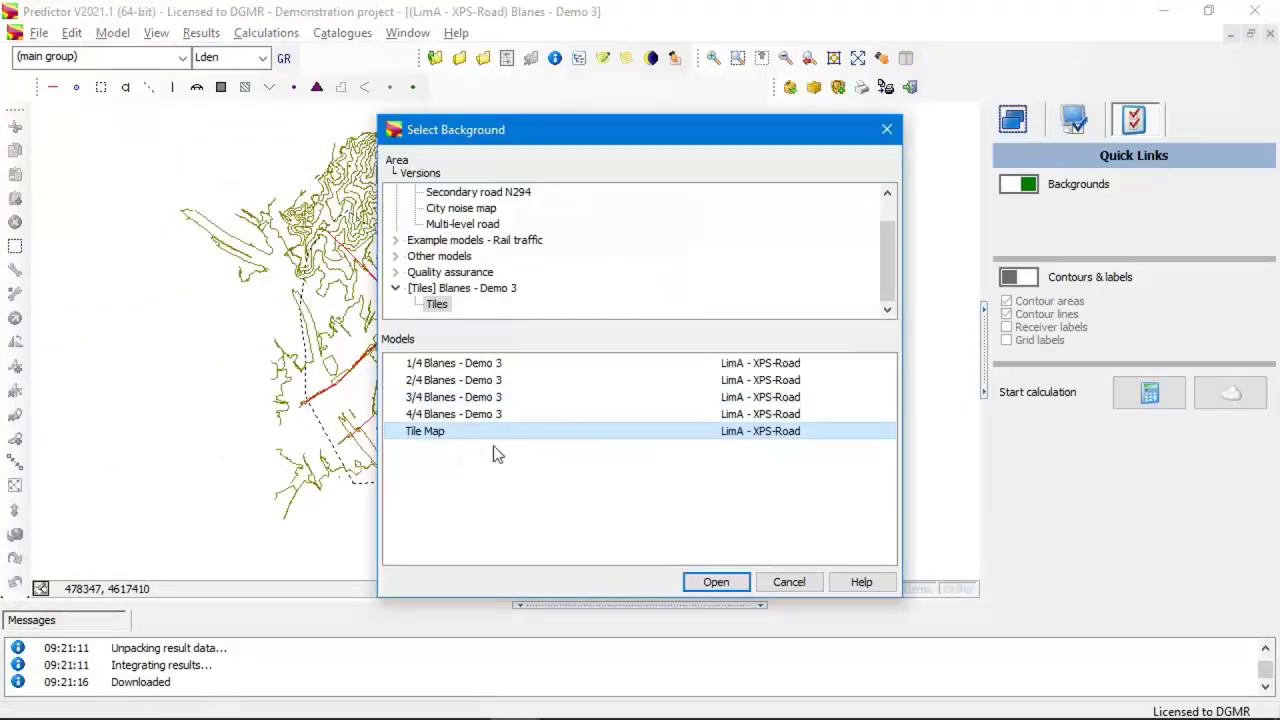
click(736, 586)
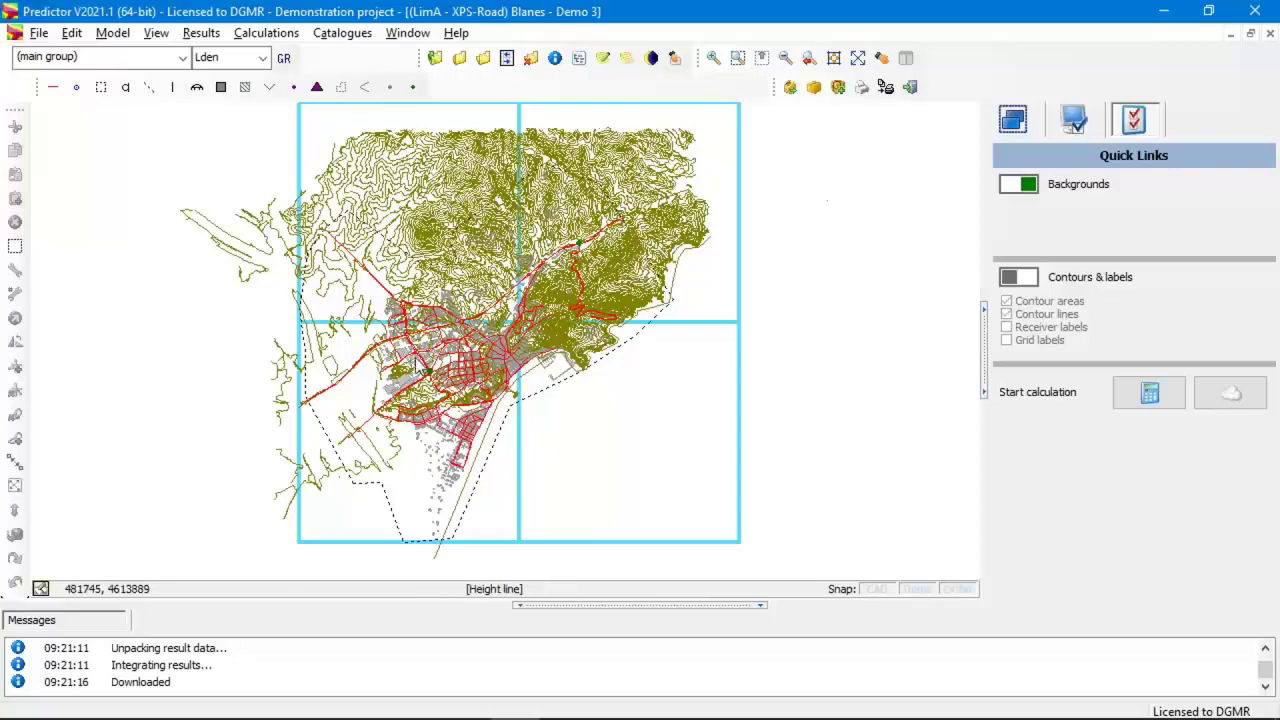
scroll(455, 462, up, 3)
scroll(400, 440, down, 3)
scroll(367, 430, up, 2)
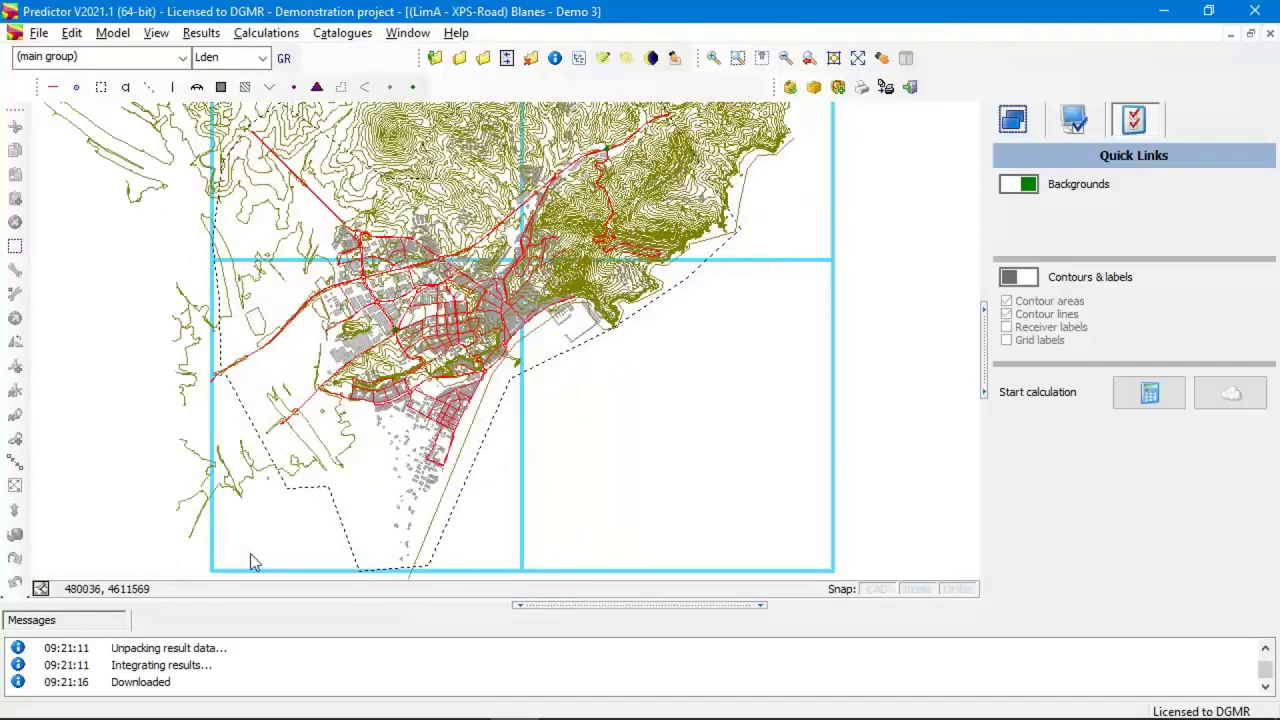
click(339, 511)
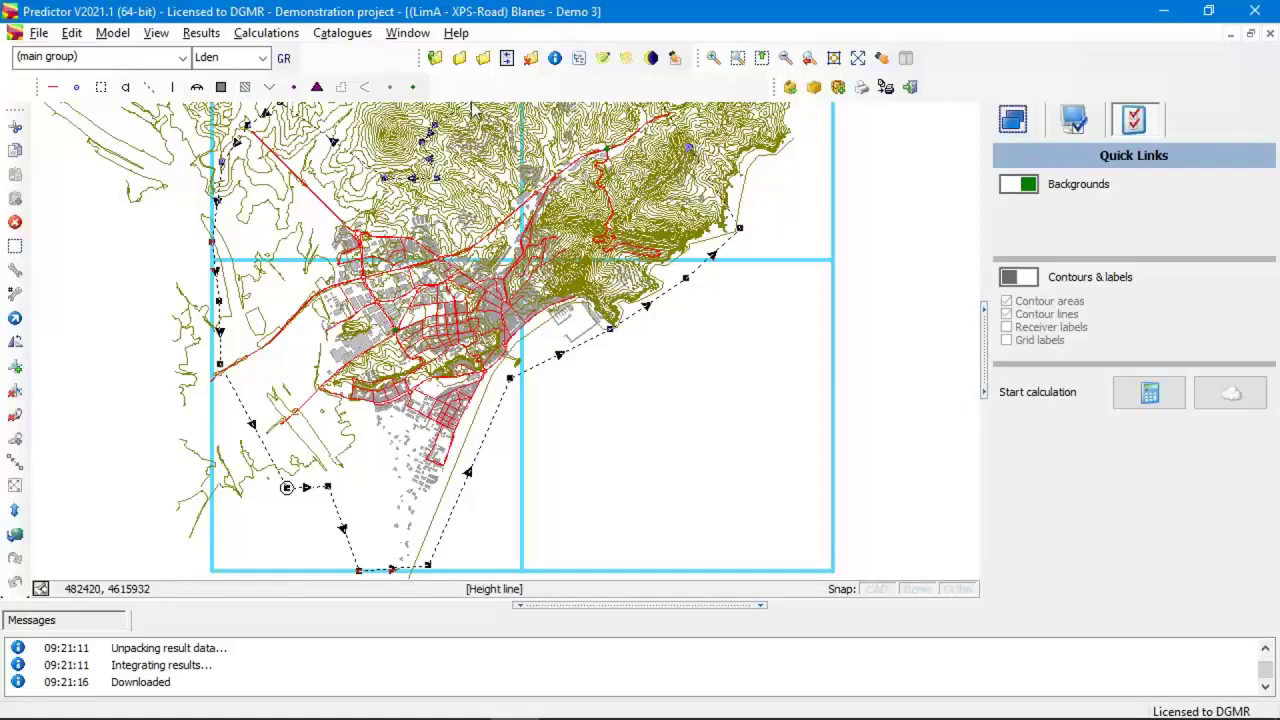
Open the four tile models 1/4 to 4/4 Blanes - Demo 3 together.
click(435, 58)
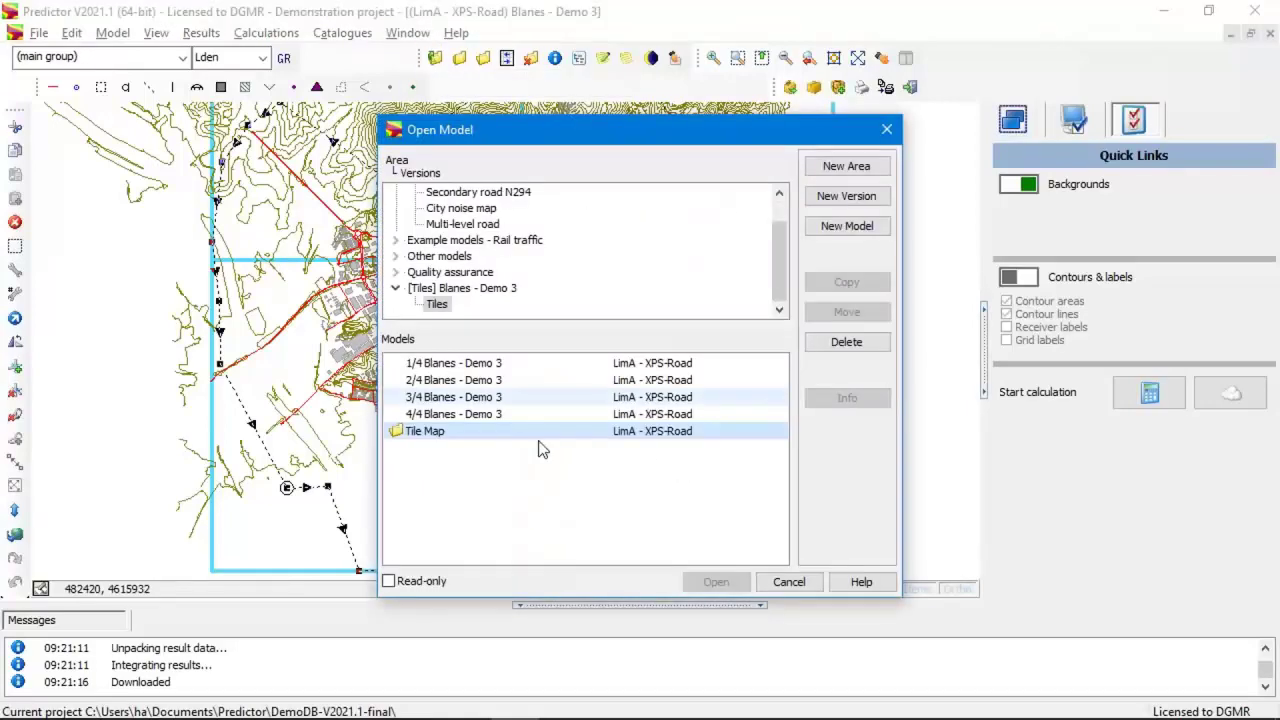
click(502, 363)
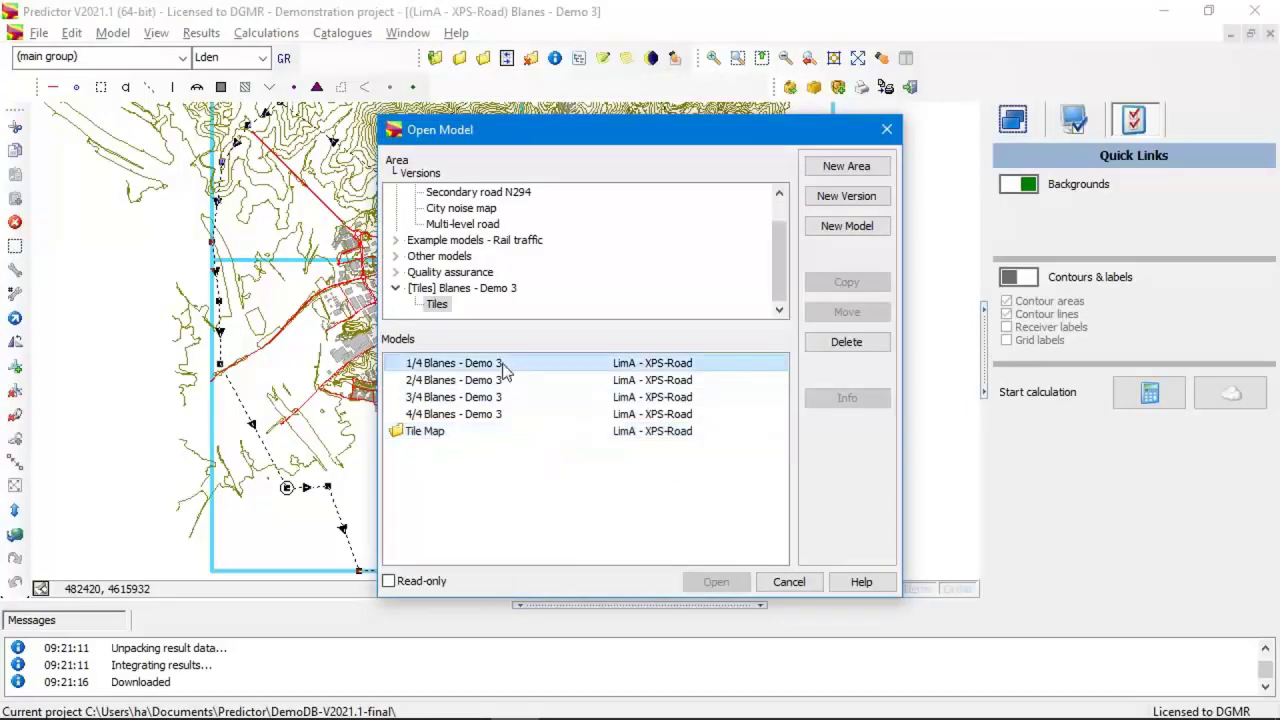
shift+click(512, 414)
click(718, 582)
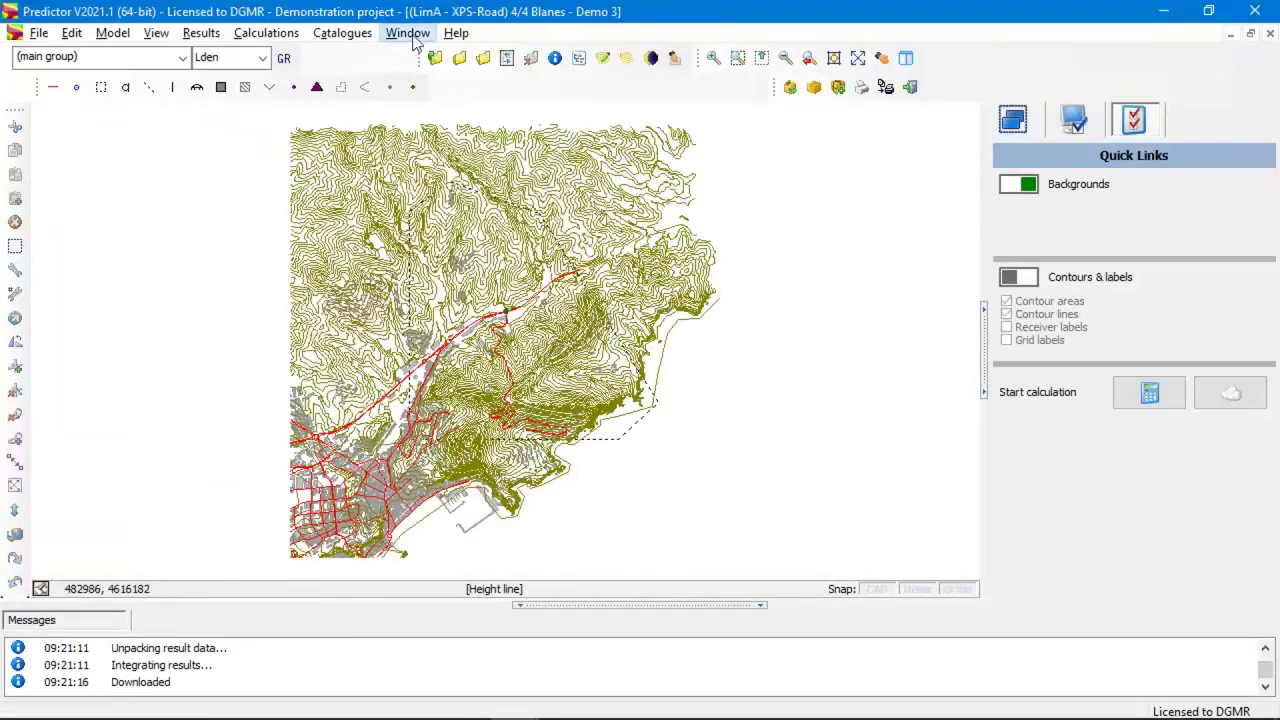
Close the original Blanes - Demo 3 model and arrange the four tile model windows side by side in a grid.
click(407, 32)
click(446, 79)
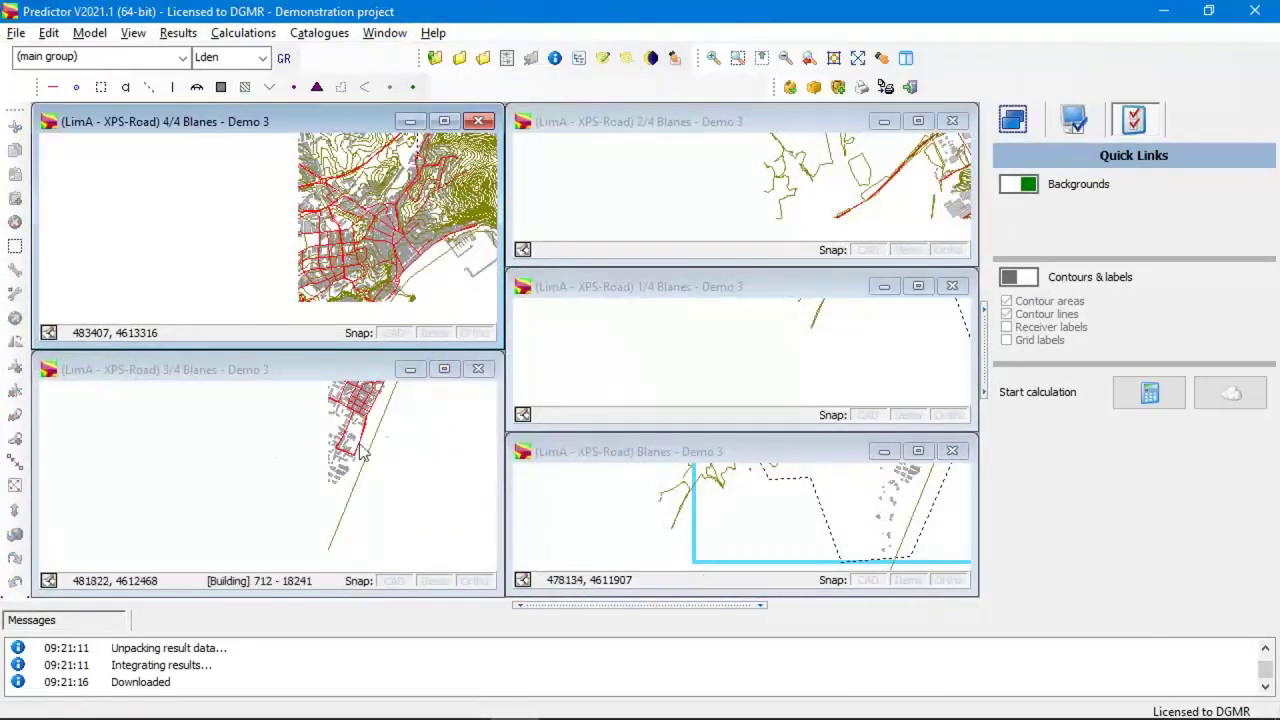
click(617, 497)
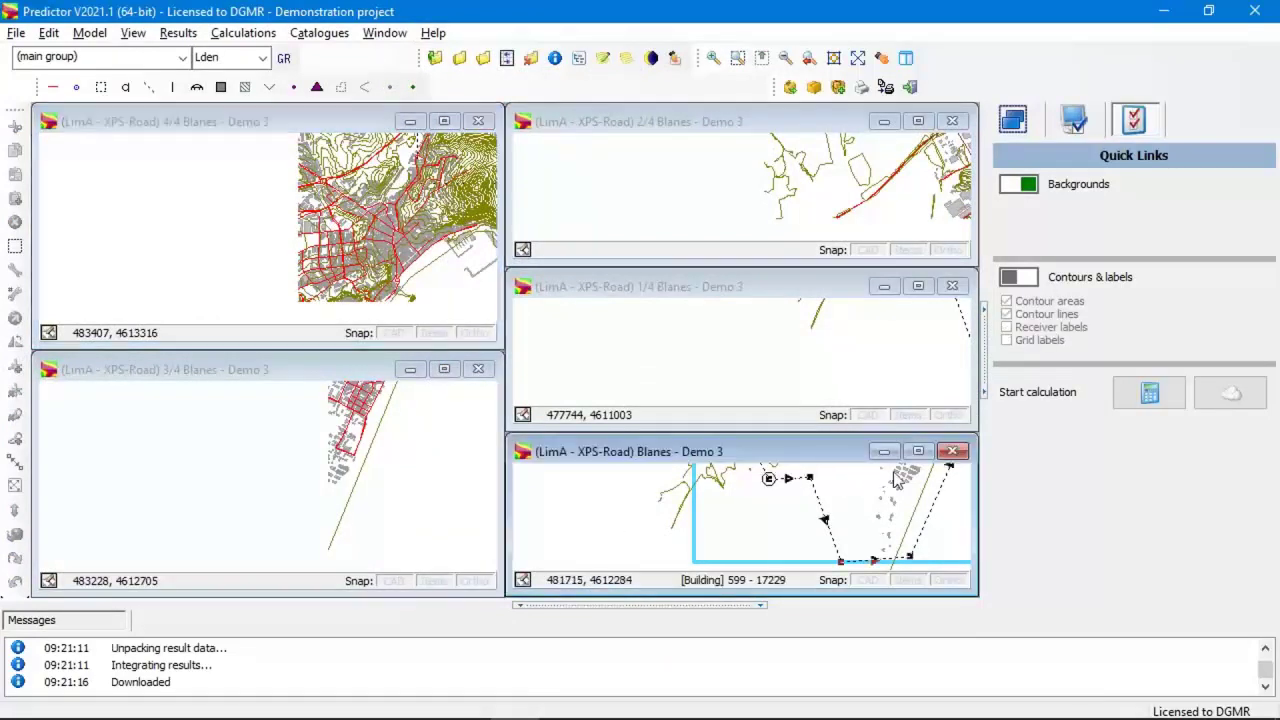
click(952, 452)
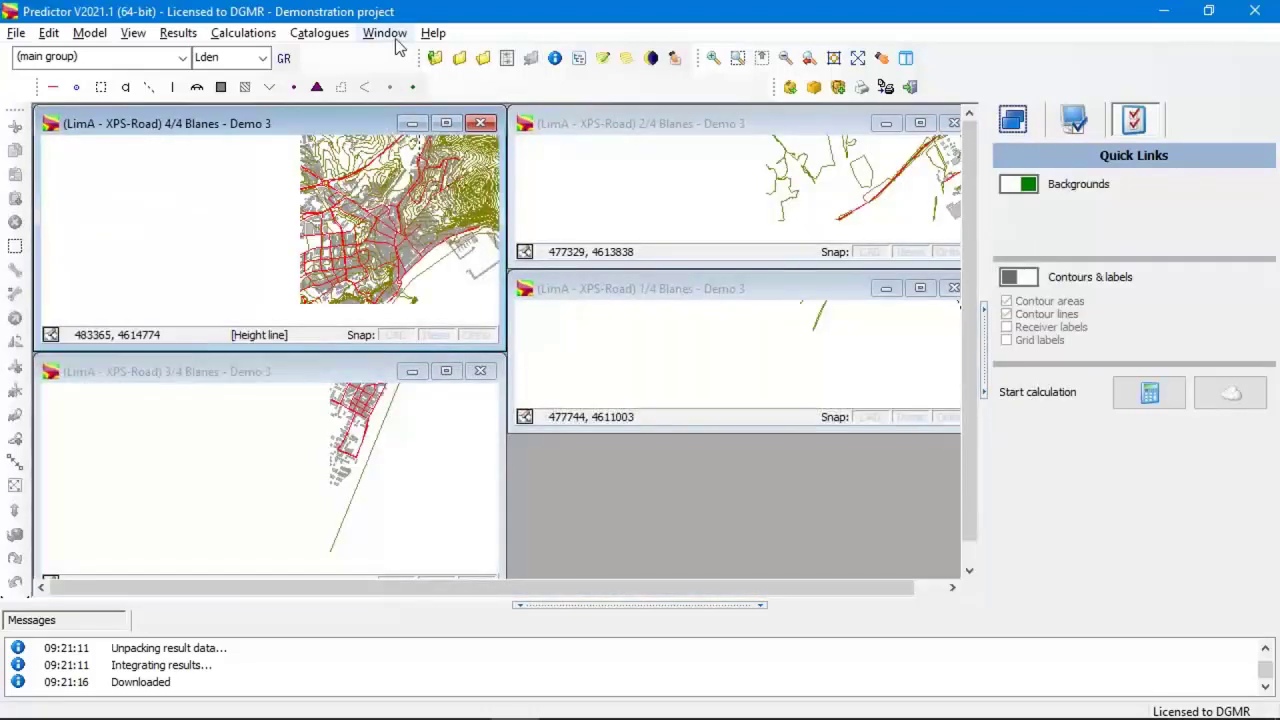
click(395, 40)
click(420, 79)
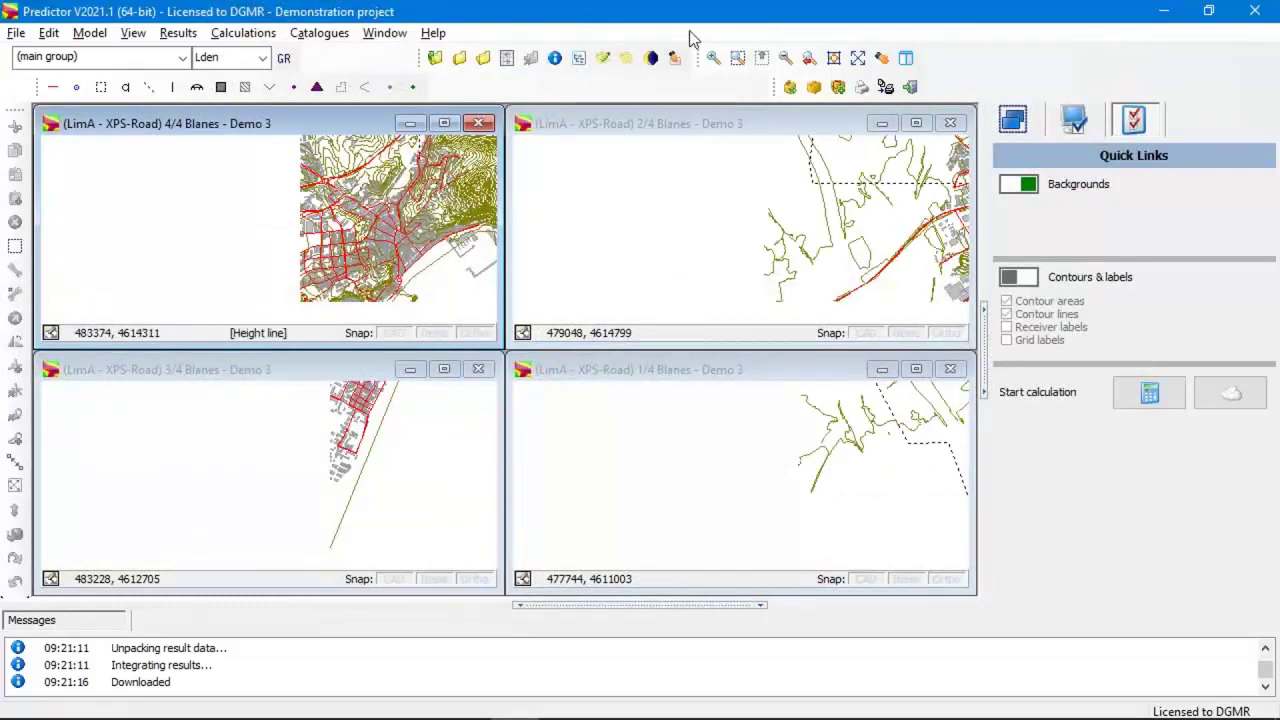
Fit the full model extent in each of the four tile model windows.
click(860, 62)
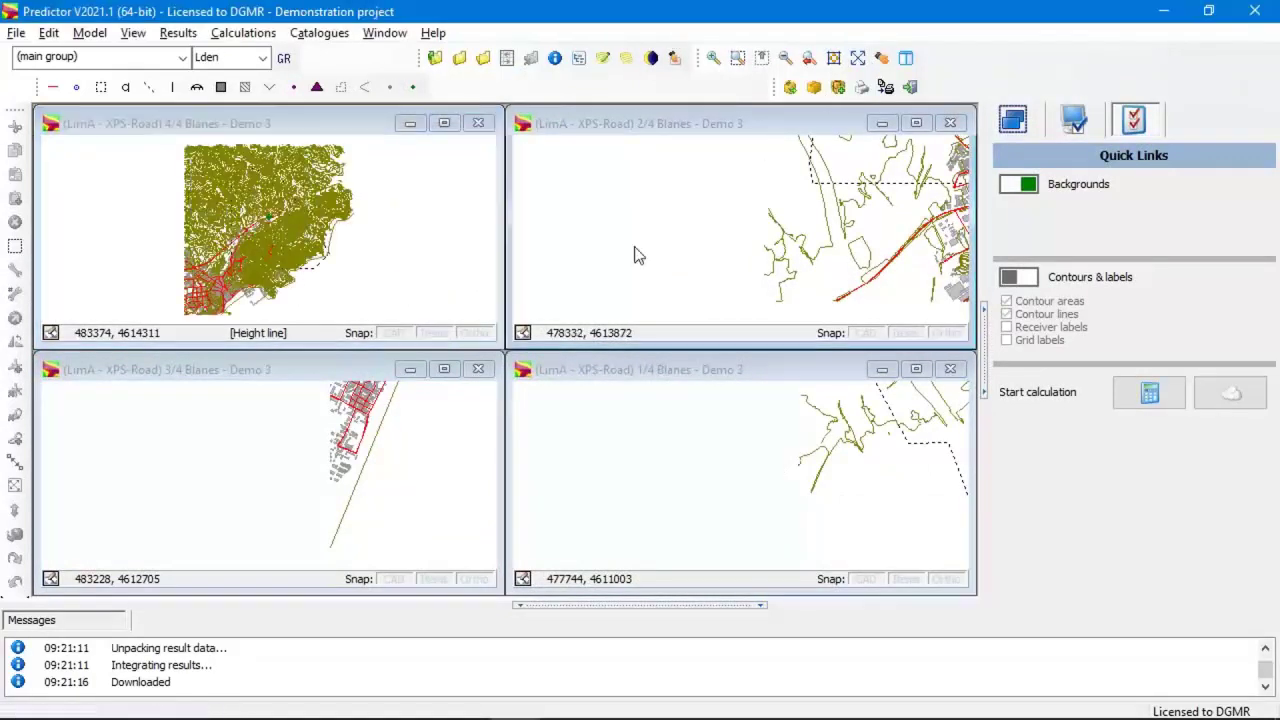
click(634, 251)
click(857, 62)
click(286, 509)
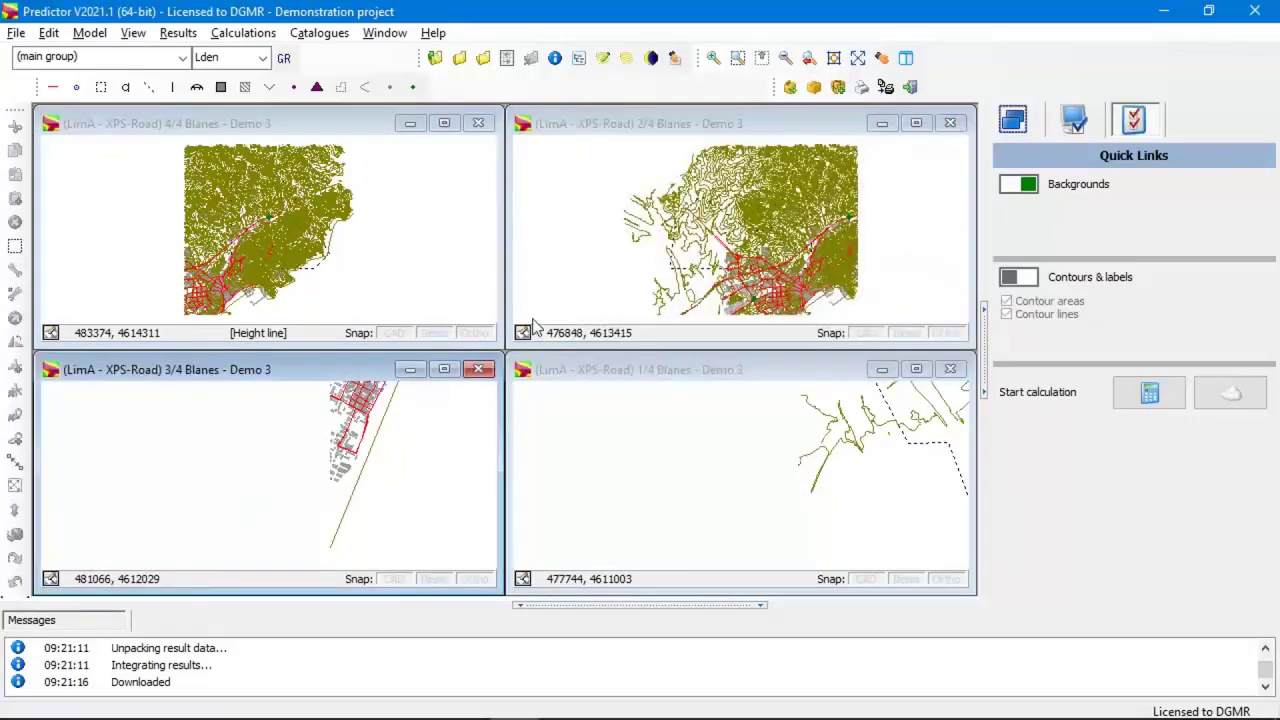
click(858, 62)
click(711, 500)
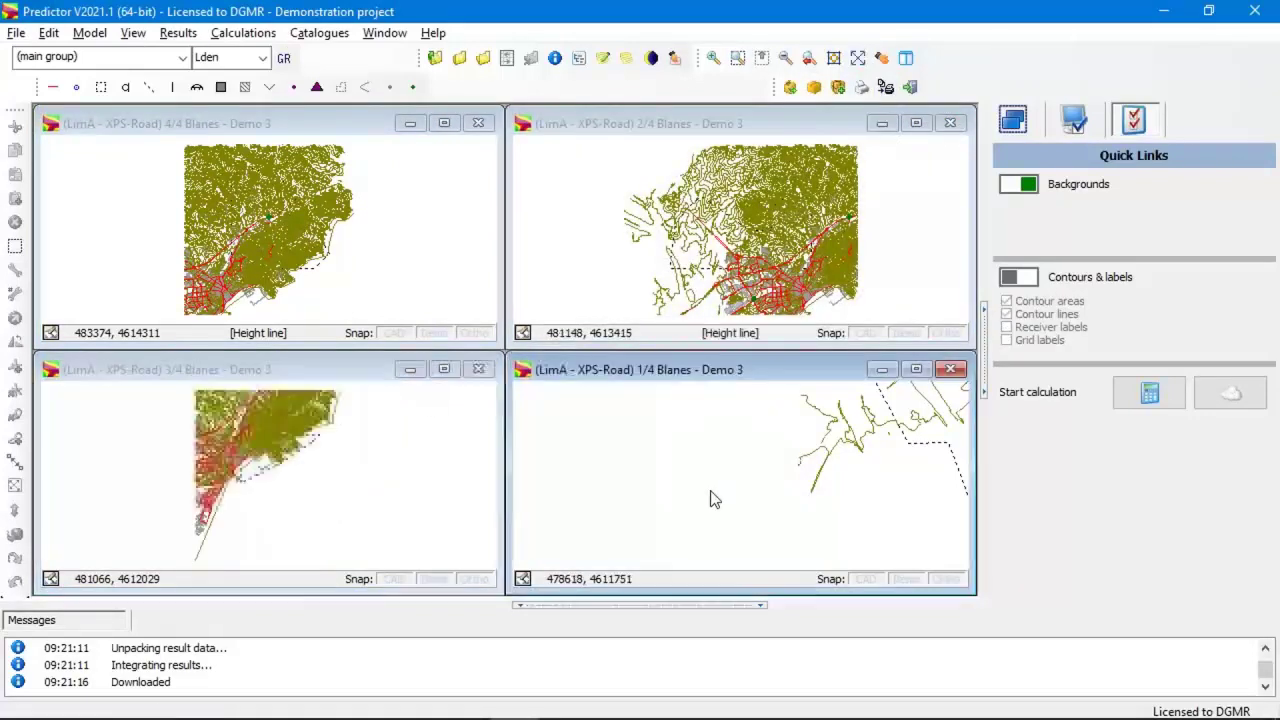
click(858, 60)
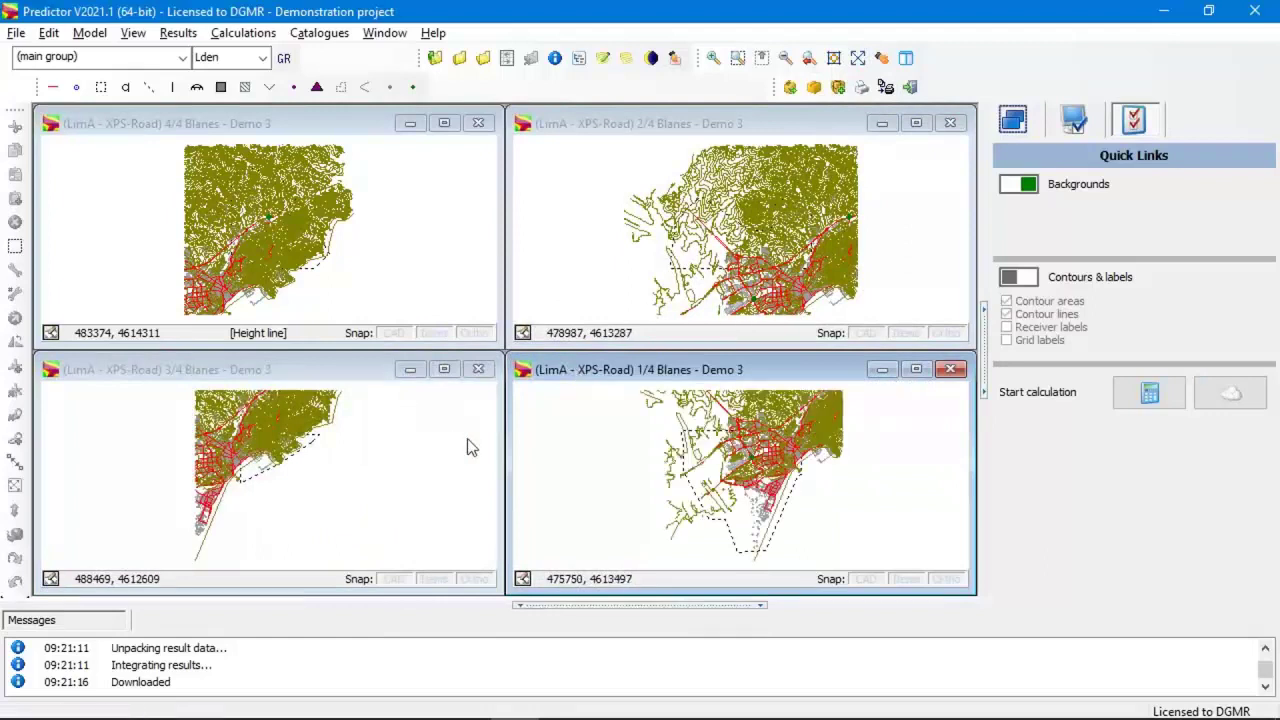
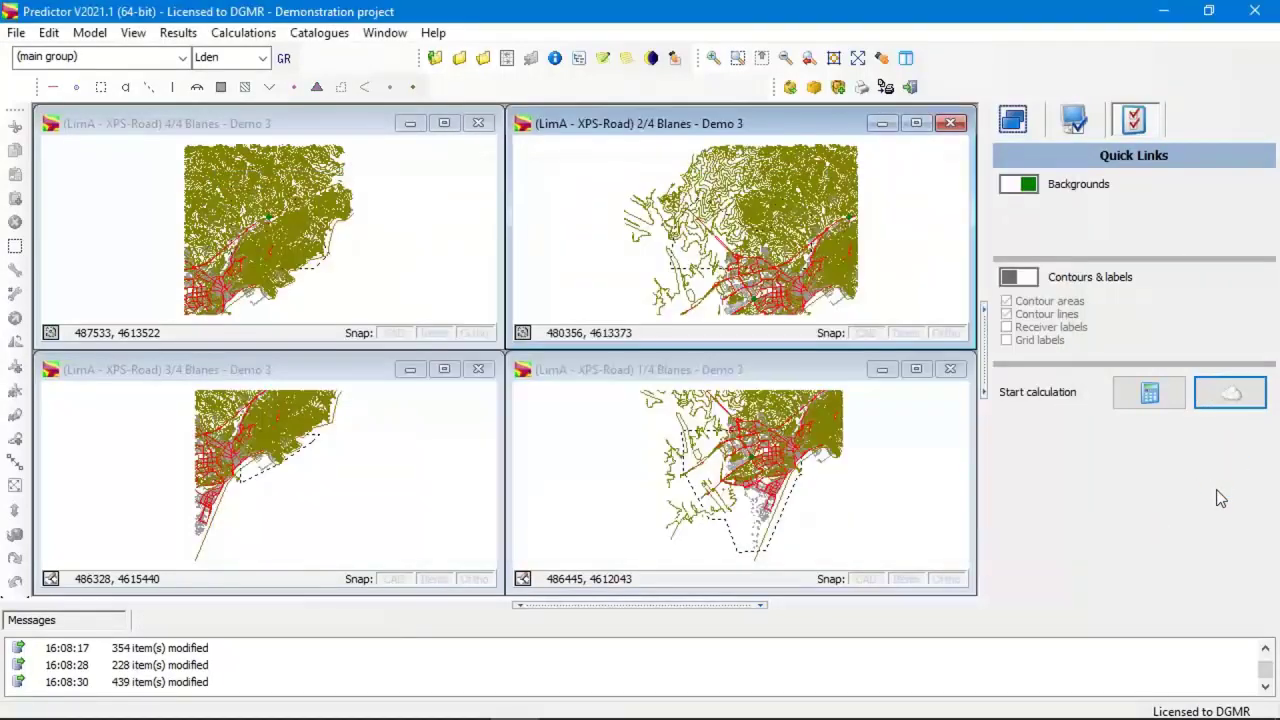
Submit the 3/4 and 1/4 Blanes - Demo 3 models for cloud calculation and open the Cloud Calculation Service overview.
click(374, 474)
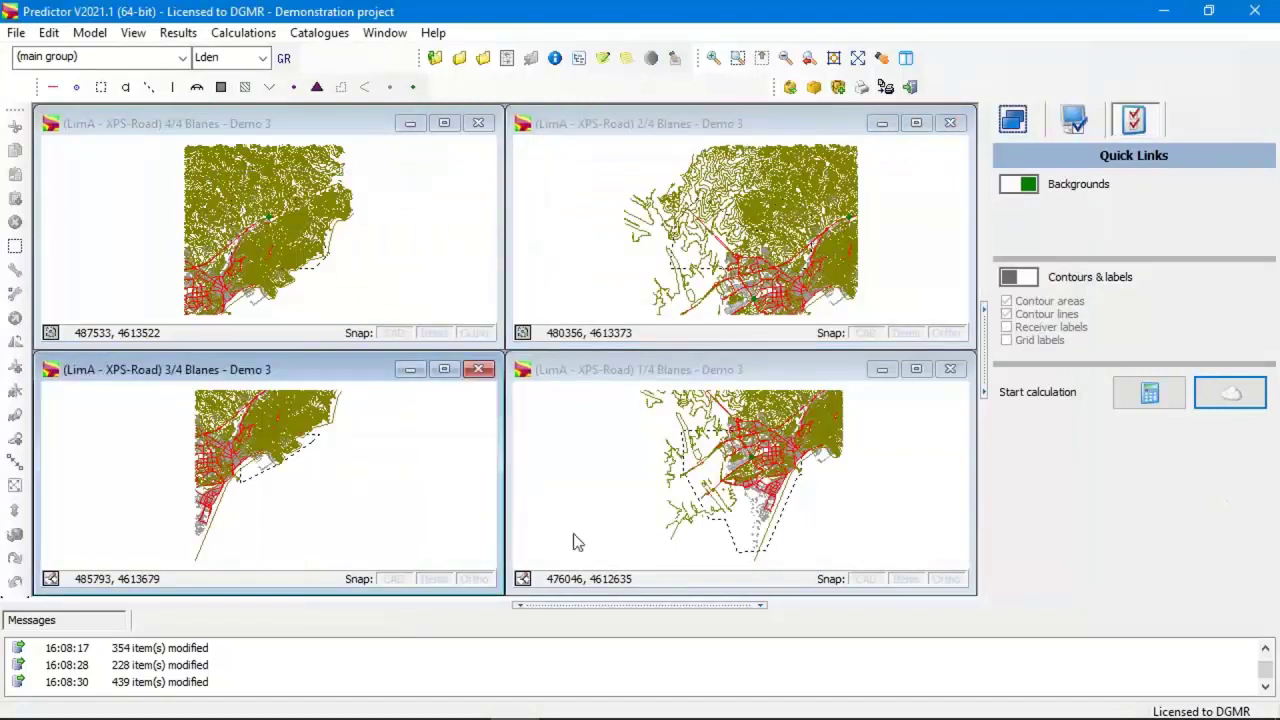
click(1232, 398)
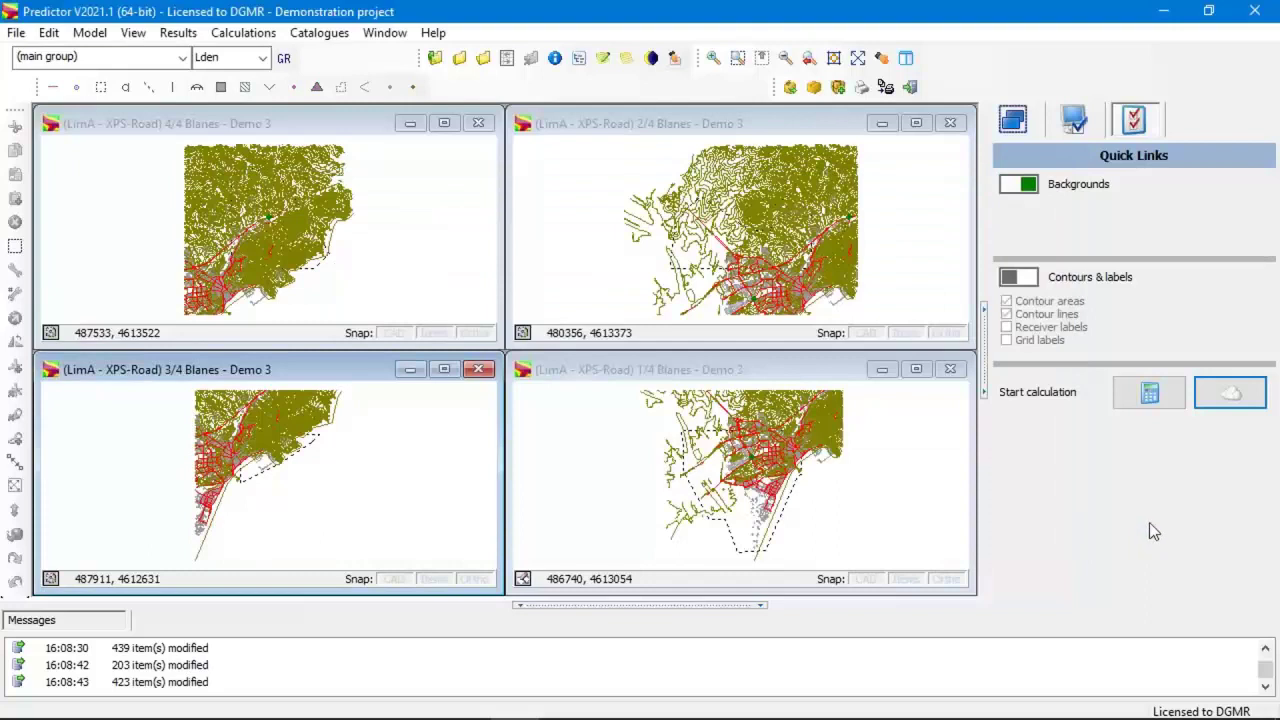
click(877, 477)
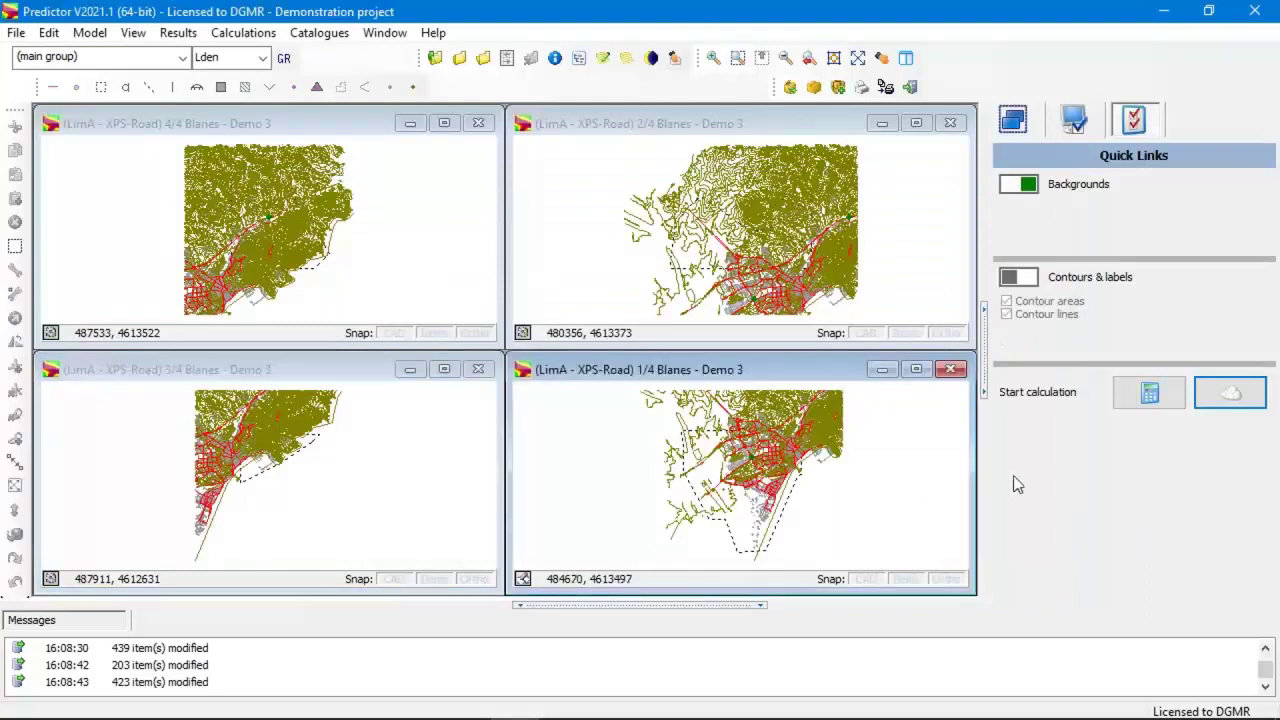
click(1220, 400)
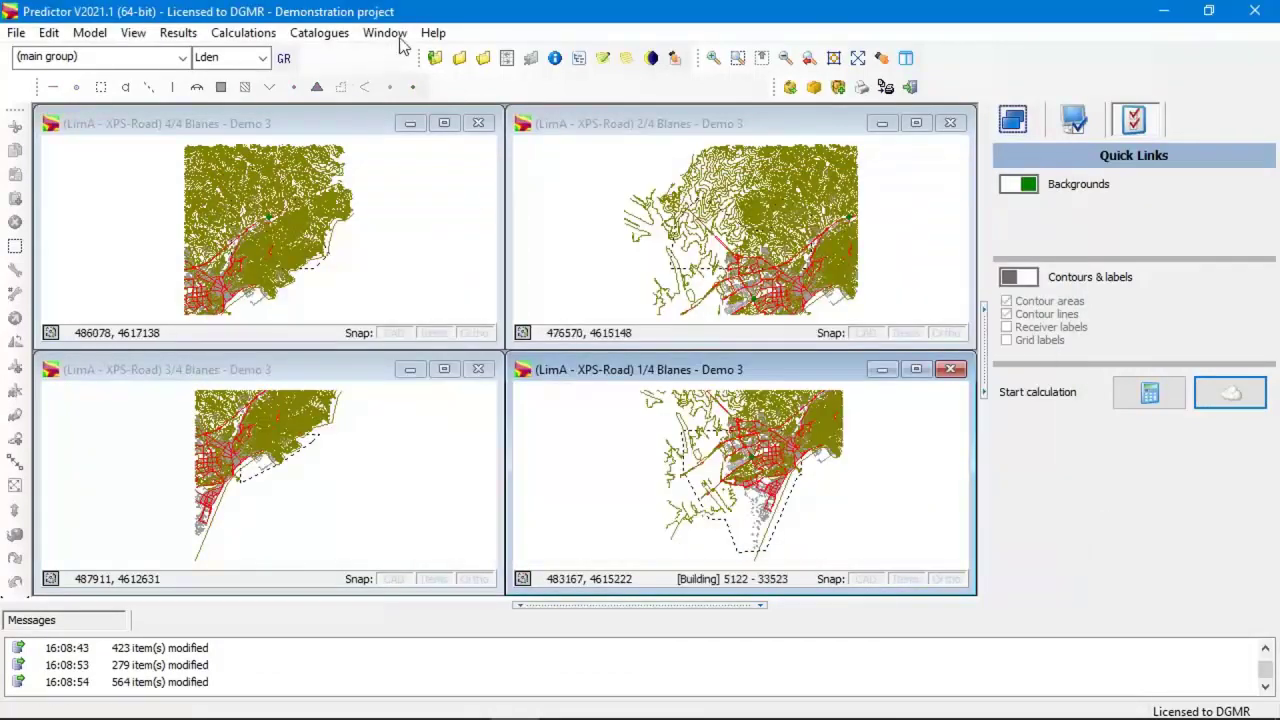
click(258, 33)
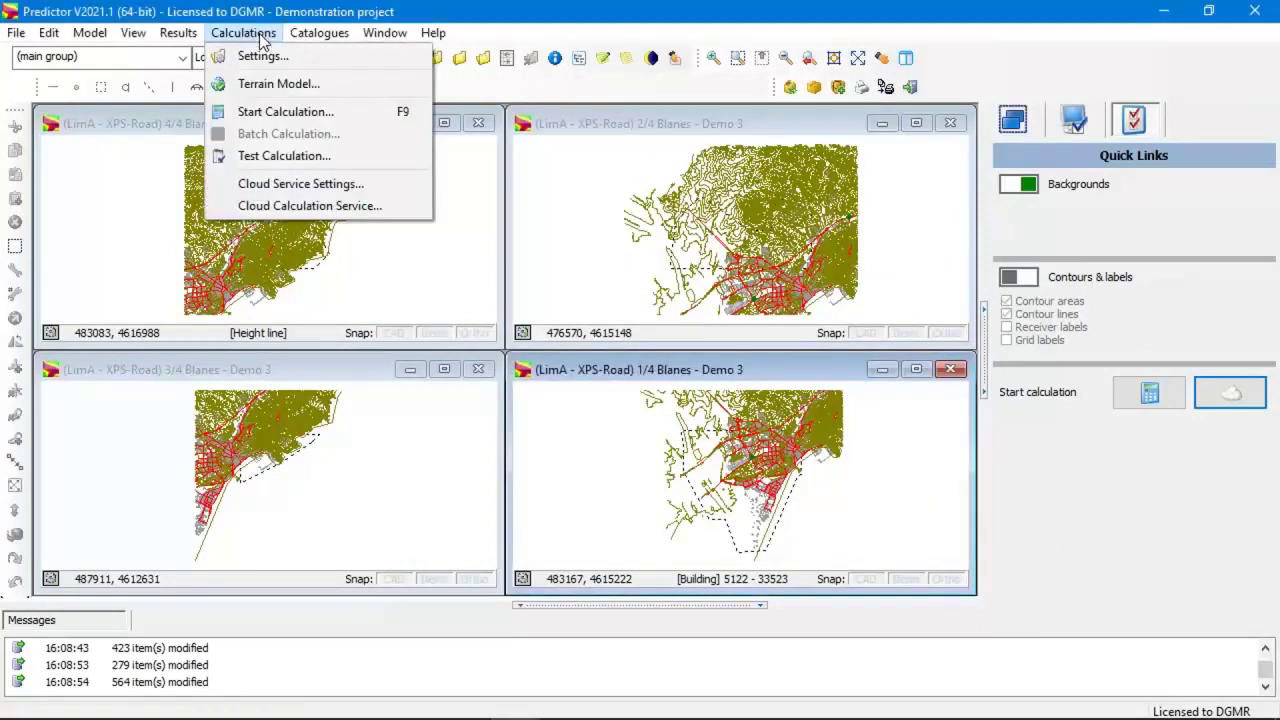
click(288, 205)
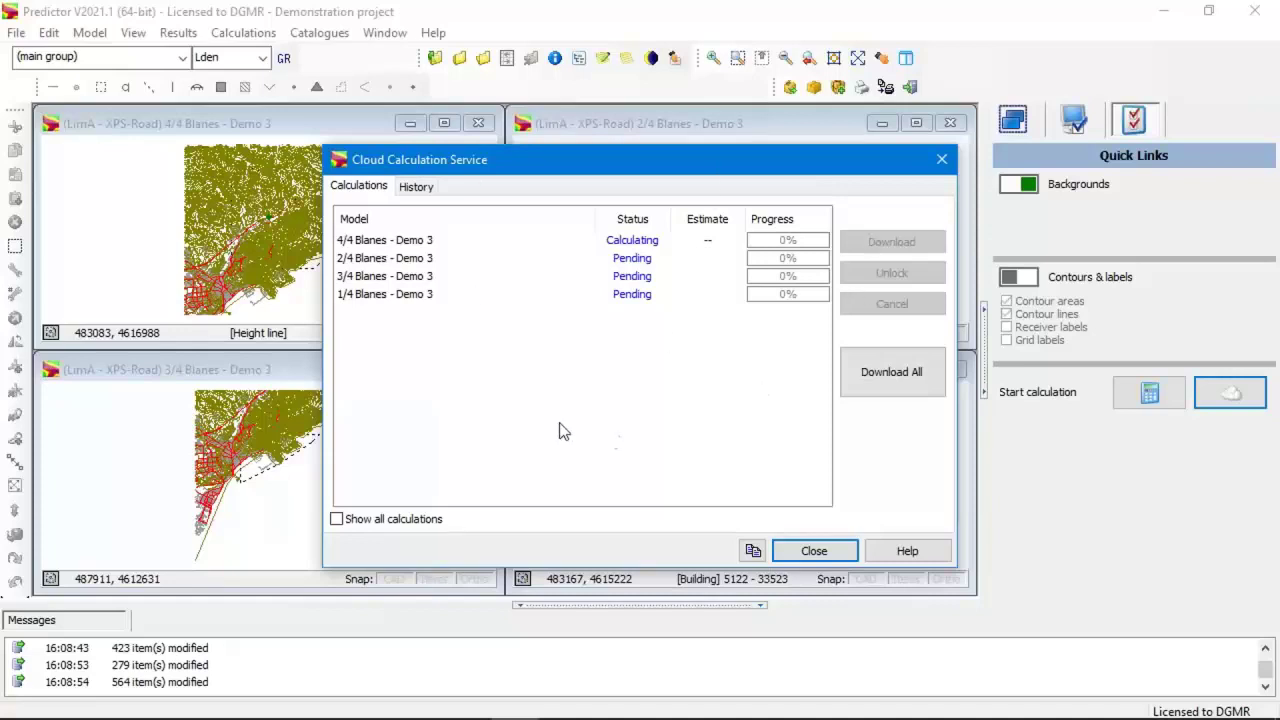
key(alt+Tab)
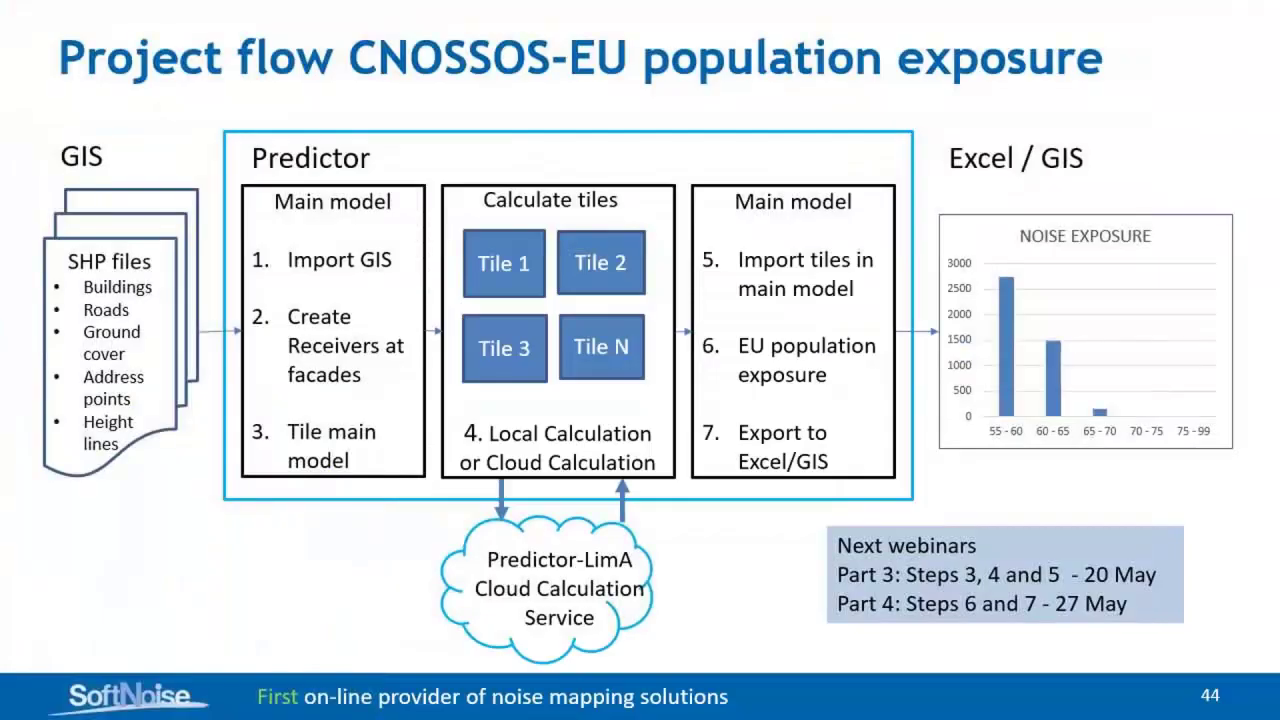
key(Right)
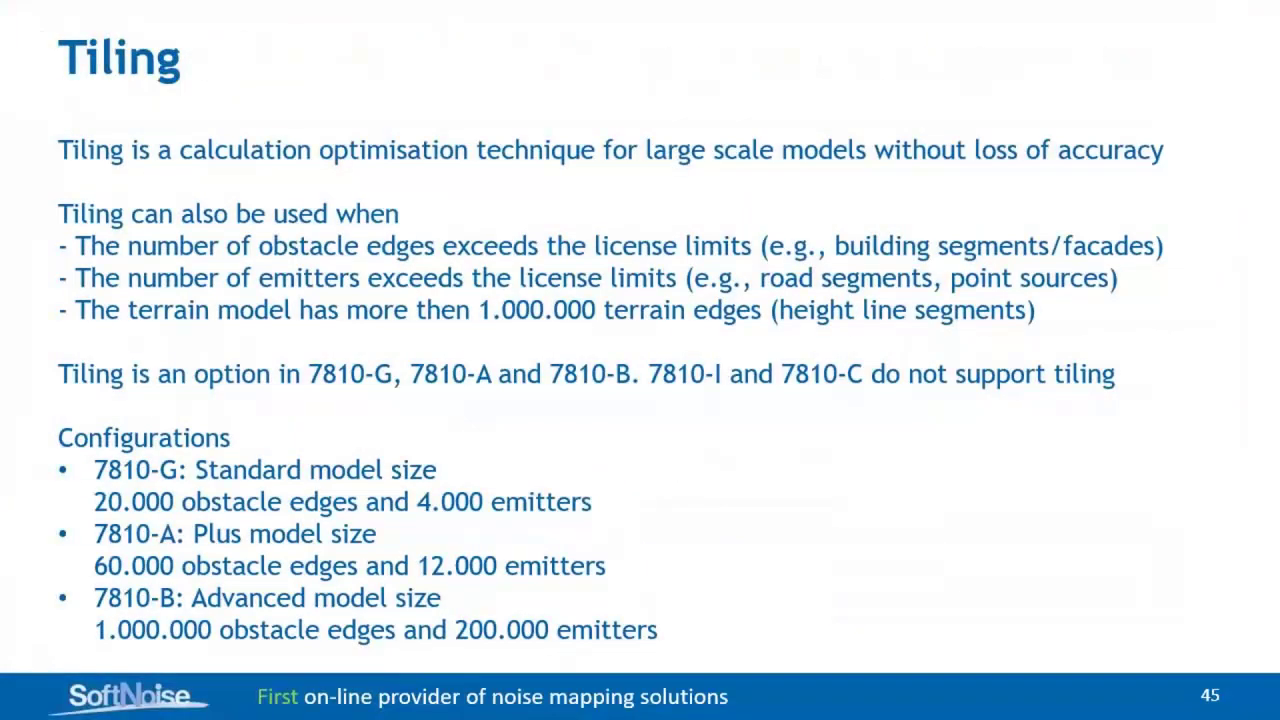
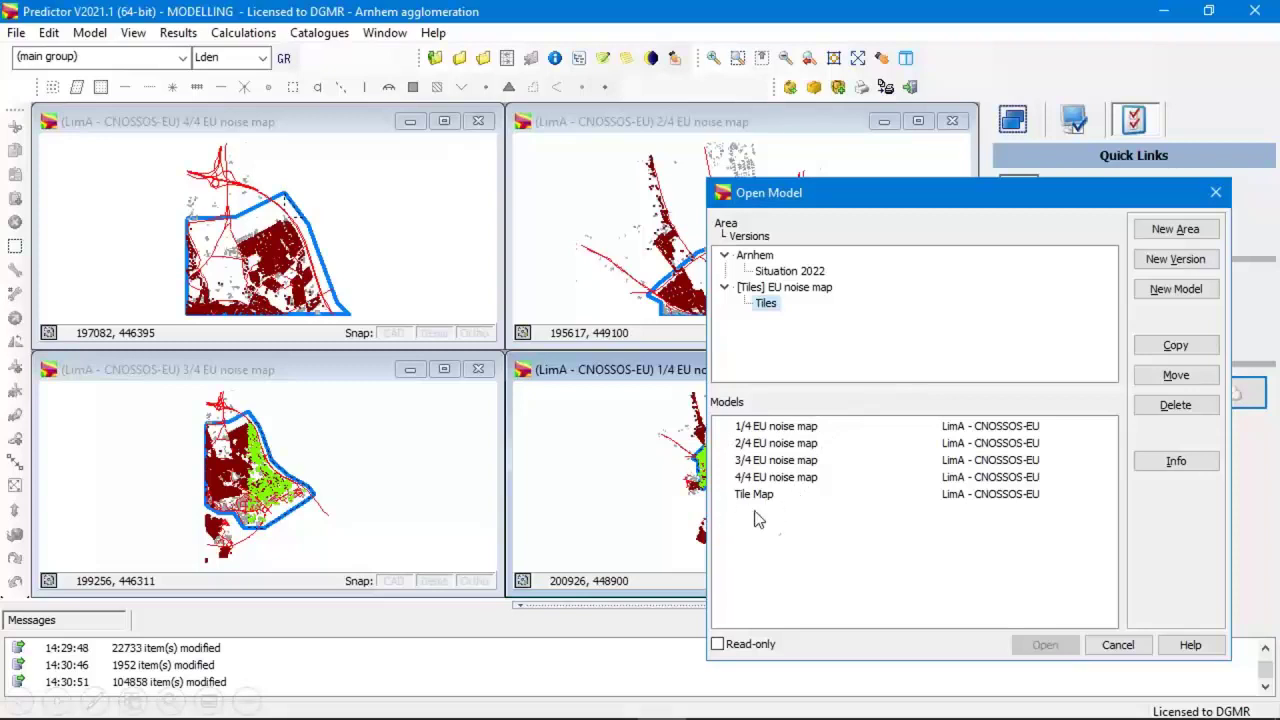
double_click(874, 549)
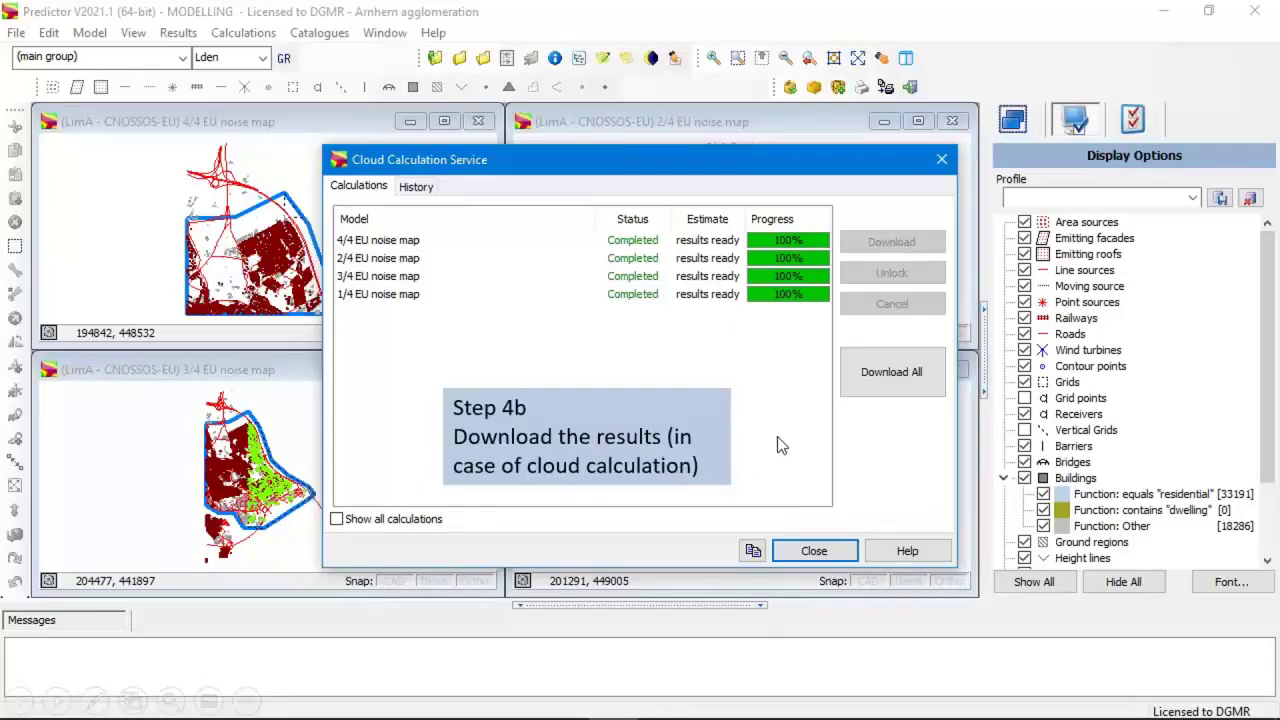
key(alt+Tab)
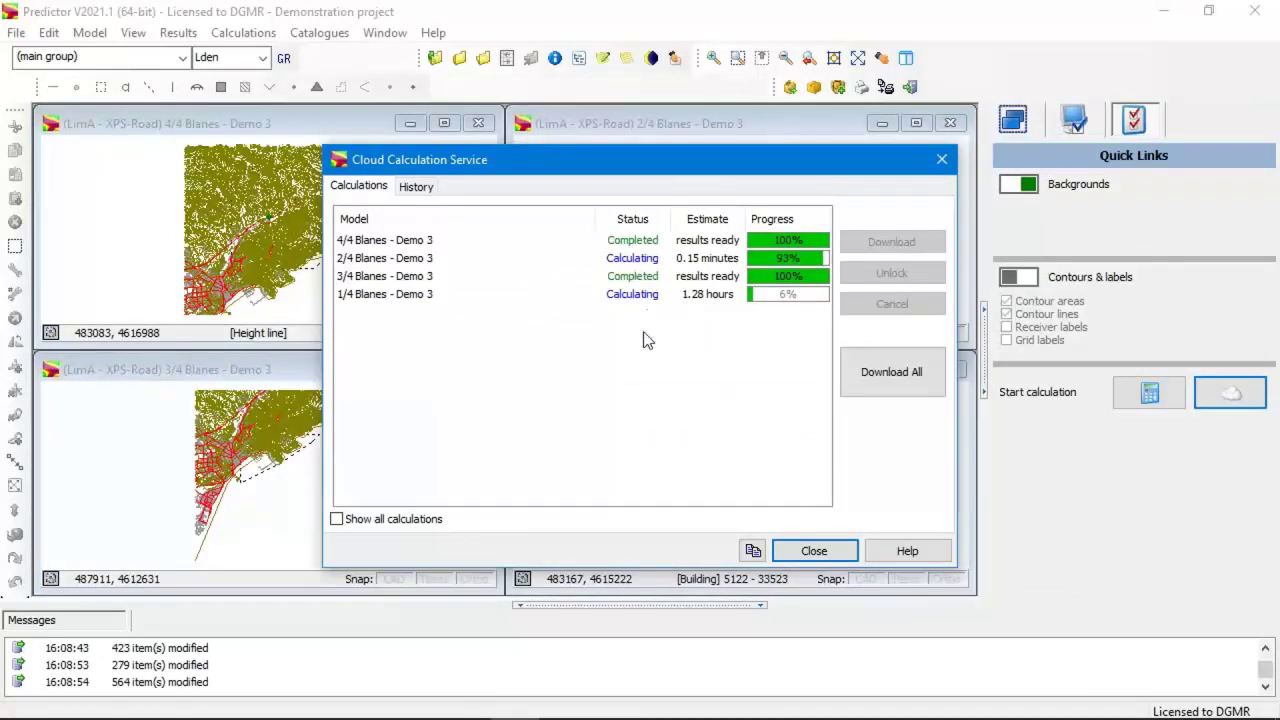
key(alt+Tab)
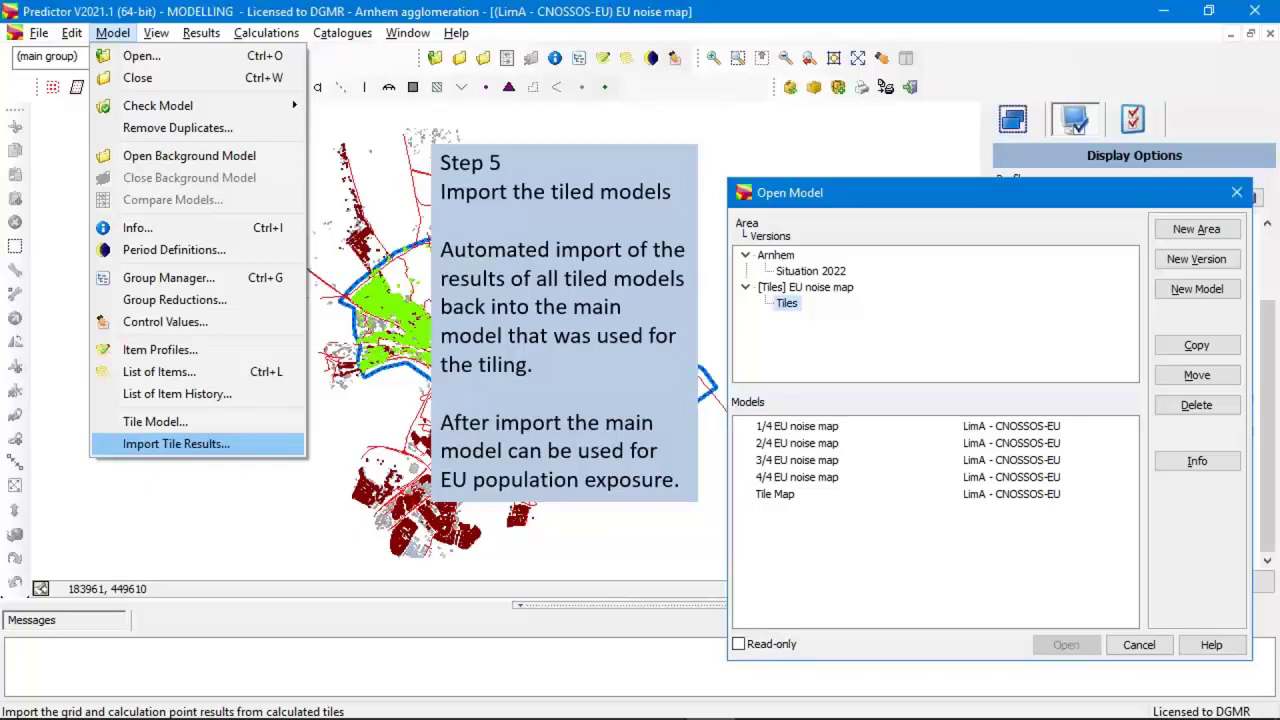
key(alt+Tab)
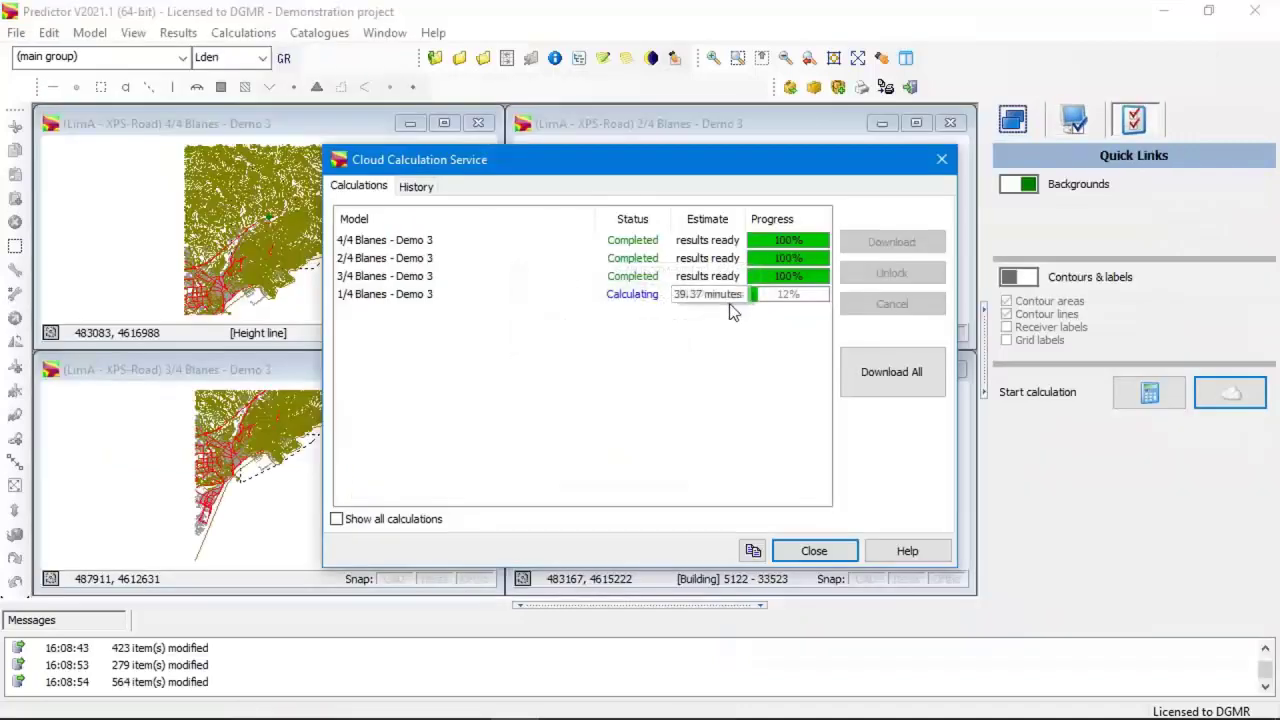
key(alt+Tab)
key(Right)
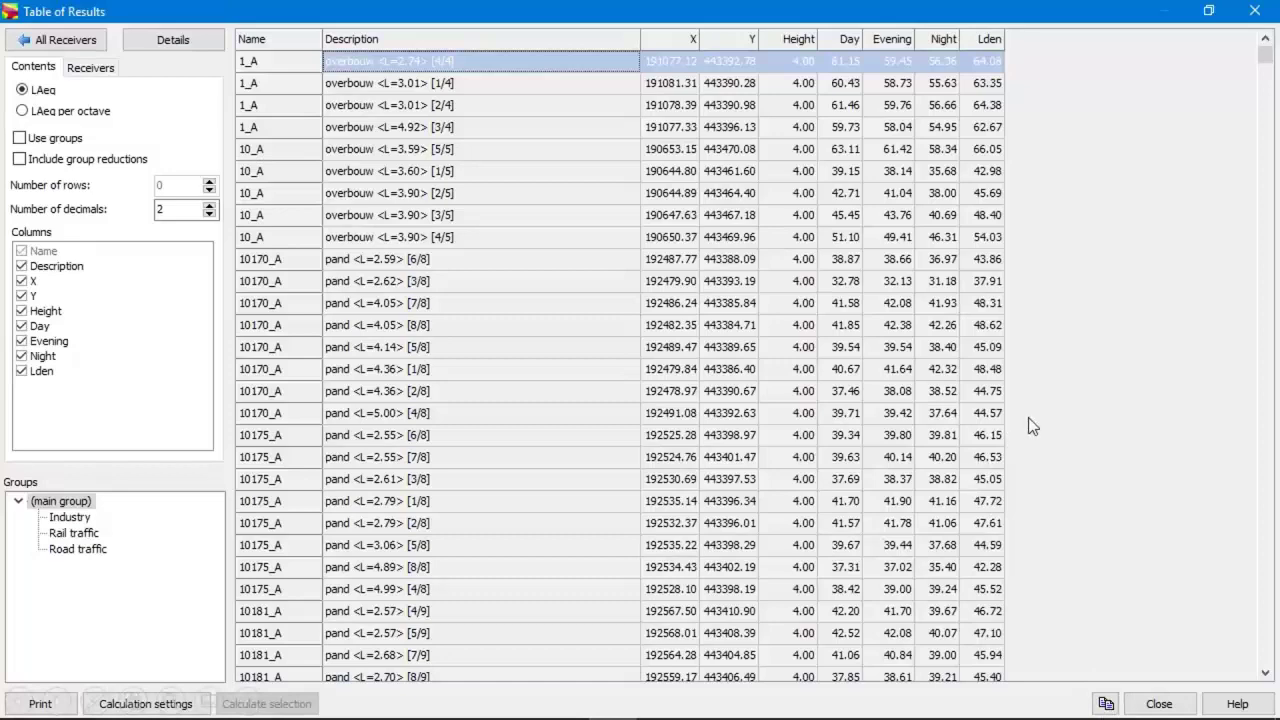
key(Escape)
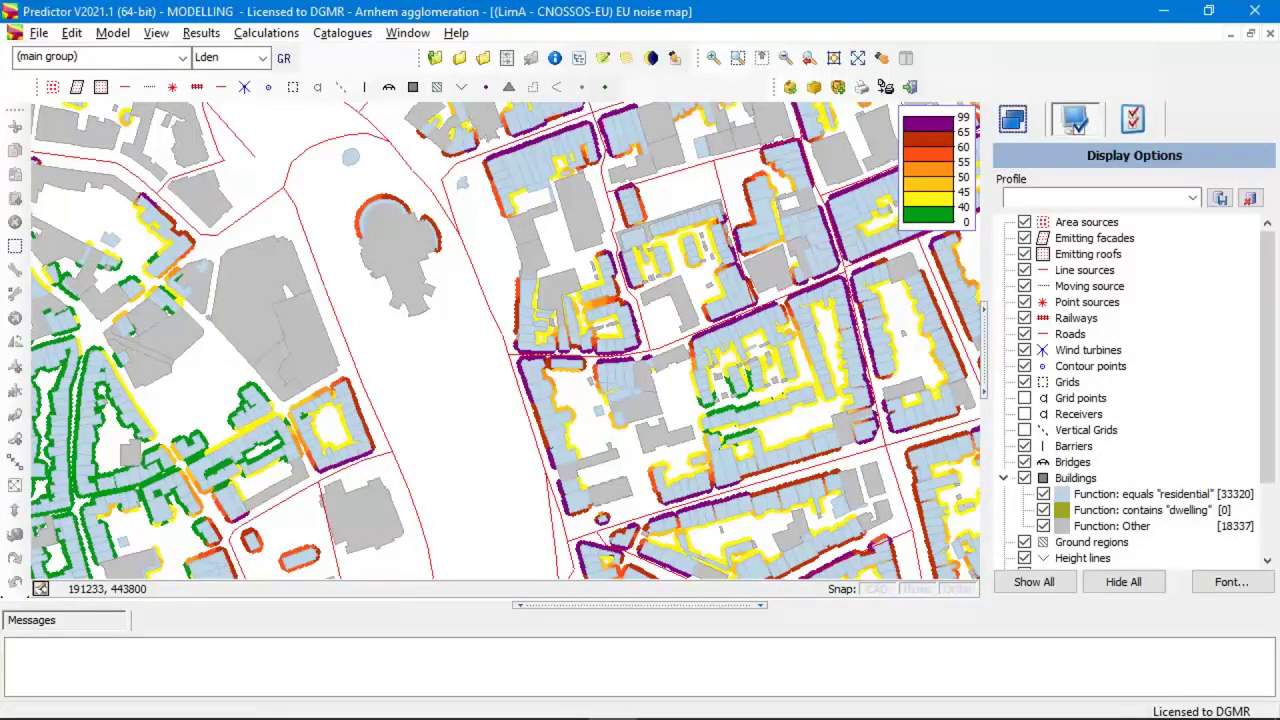
scroll(505, 340, up, 3)
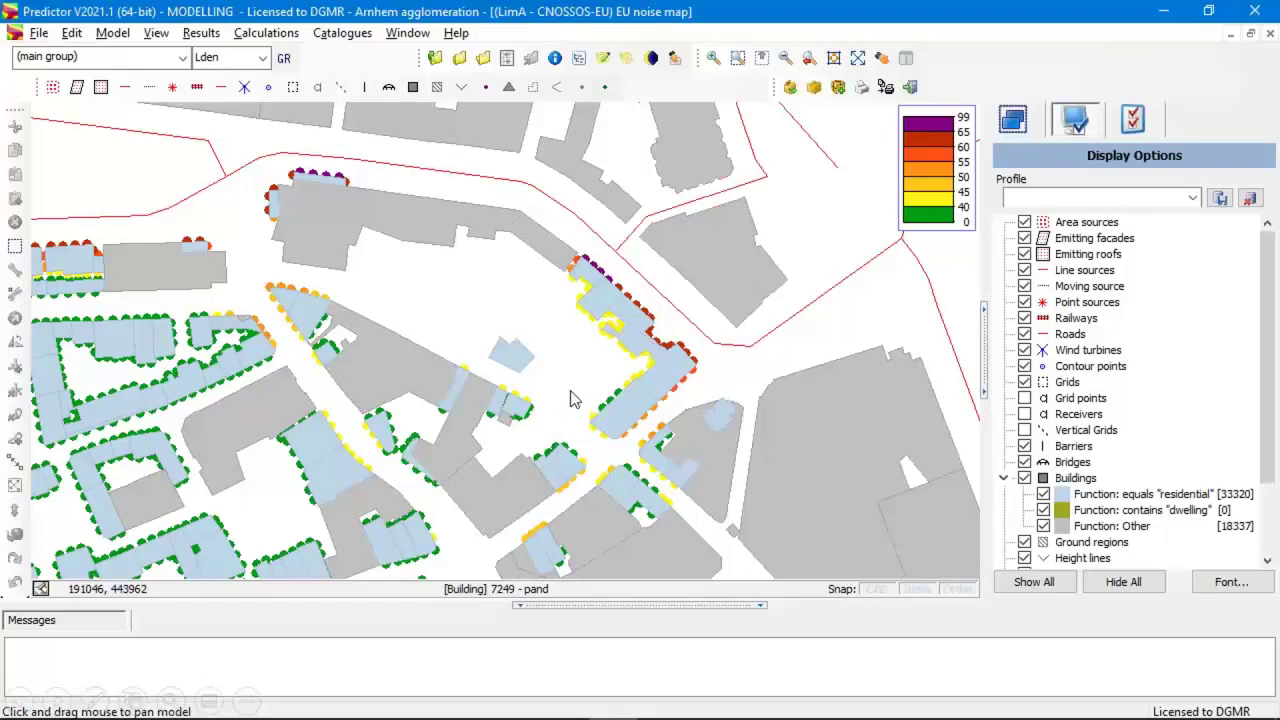
scroll(570, 399, down, 5)
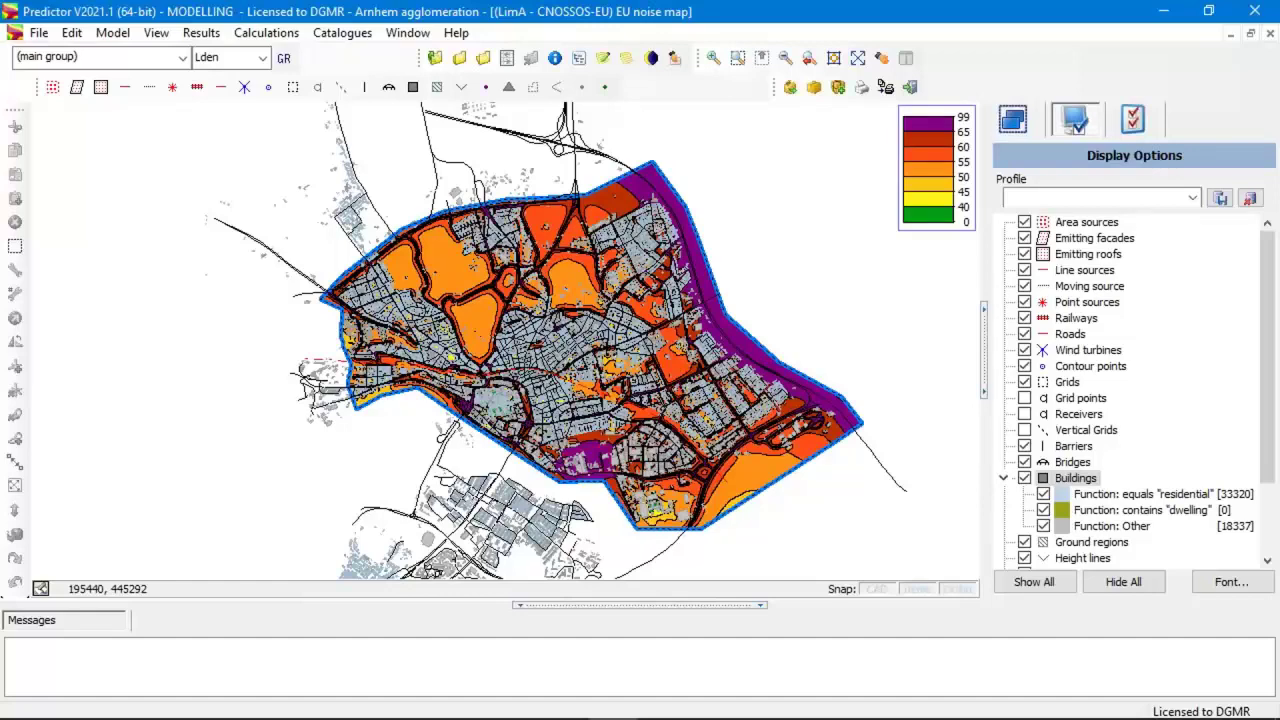
Switch back to the Cloud Calculation Service in Predictor and download the results of the 4/4 and 2/4 Blanes - Demo 3 models individually.
key(alt+Tab)
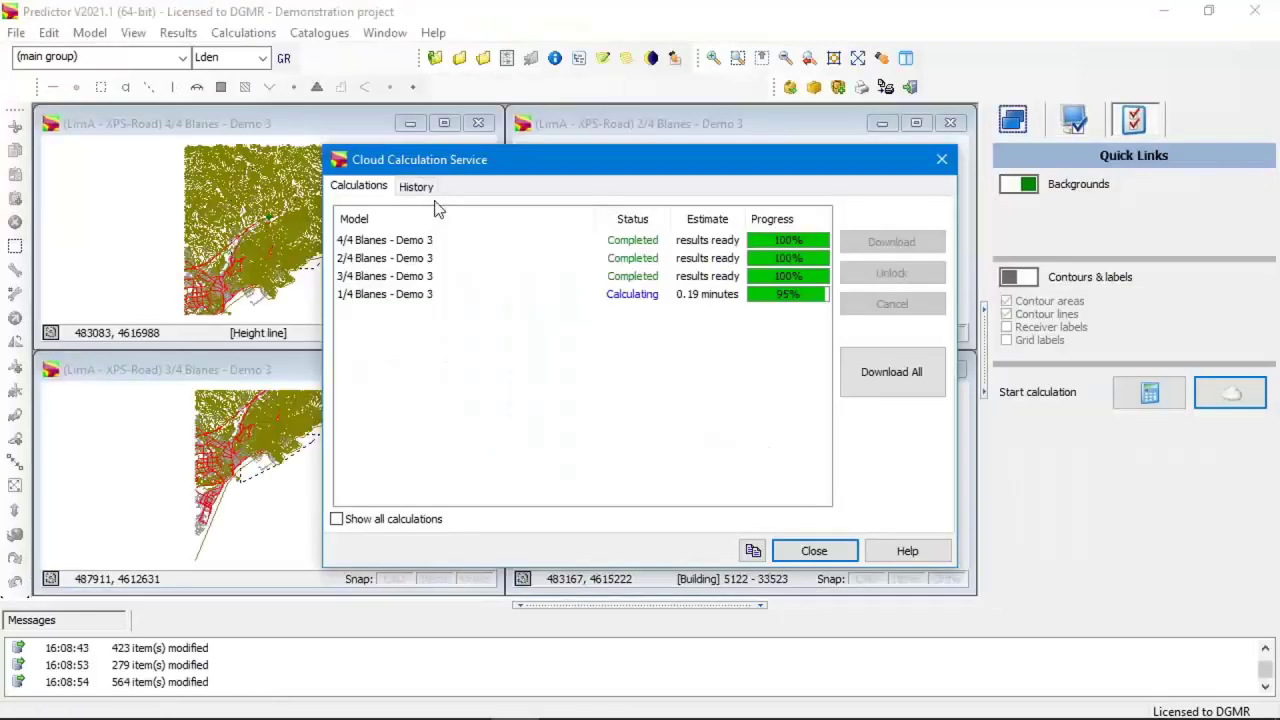
click(413, 244)
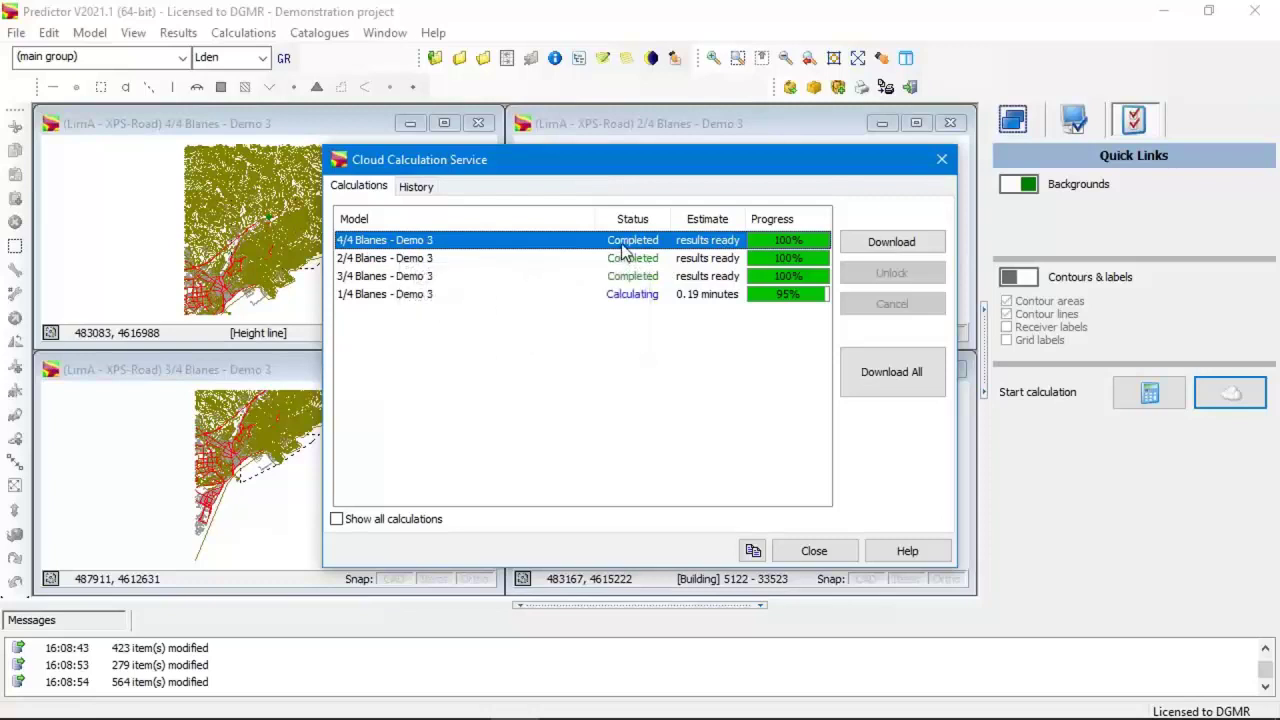
click(920, 248)
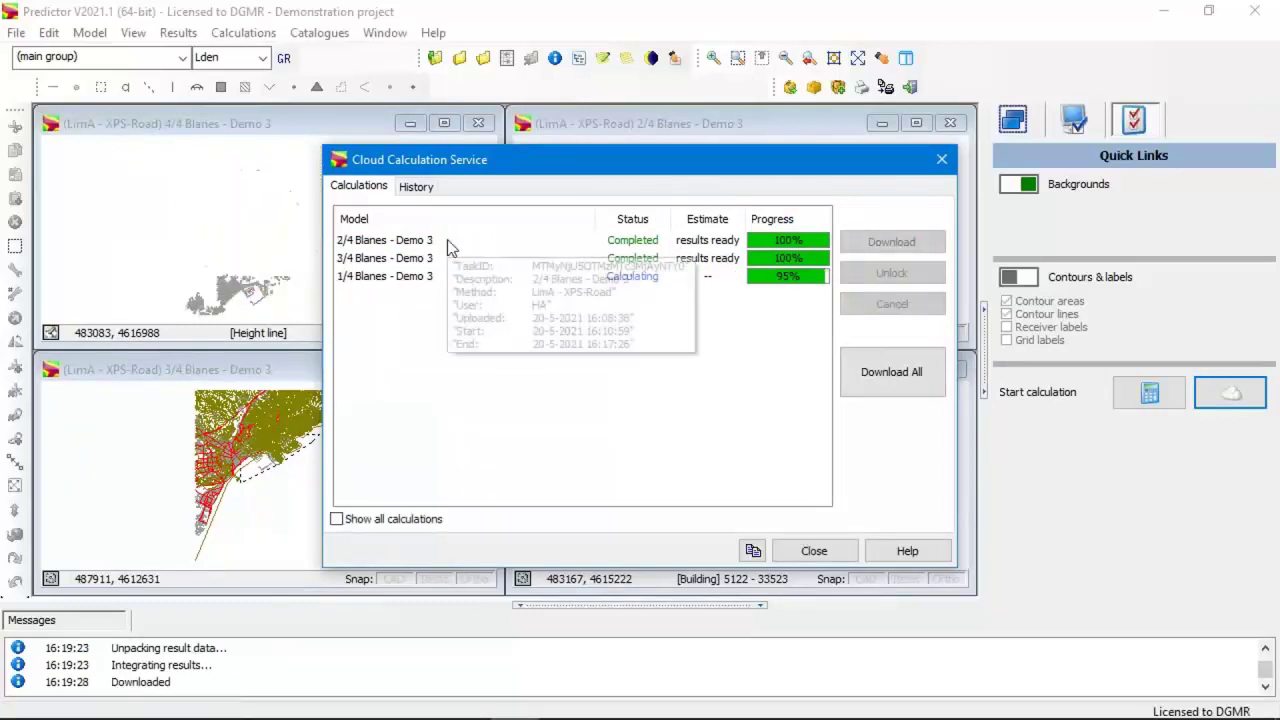
click(413, 245)
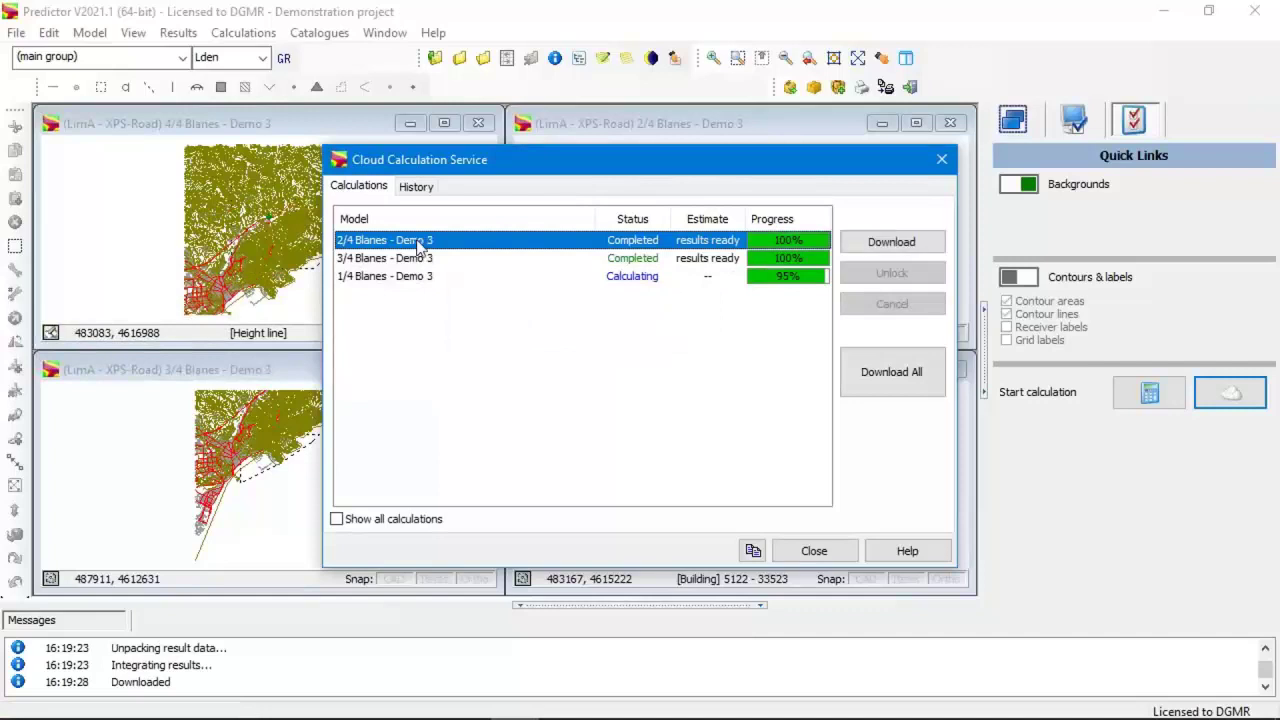
click(884, 245)
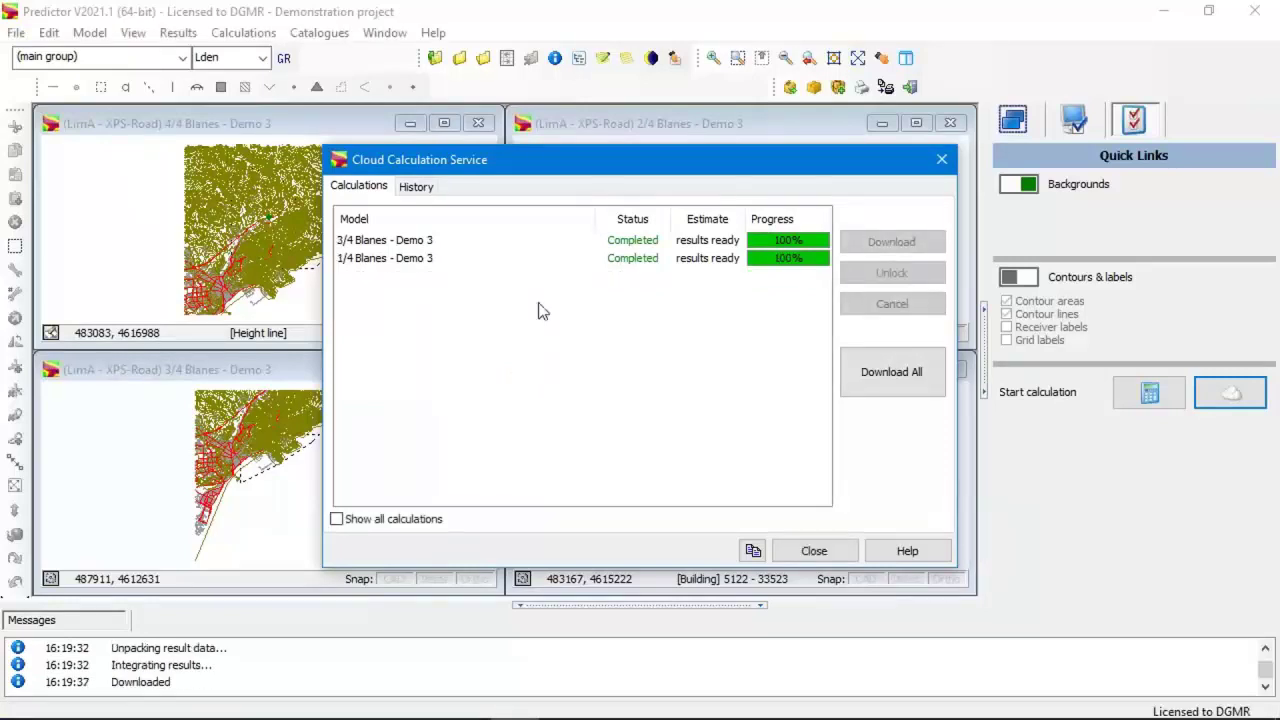
Download all remaining completed tile results together and close the Cloud Calculation Service.
mouse_move(524, 262)
click(918, 387)
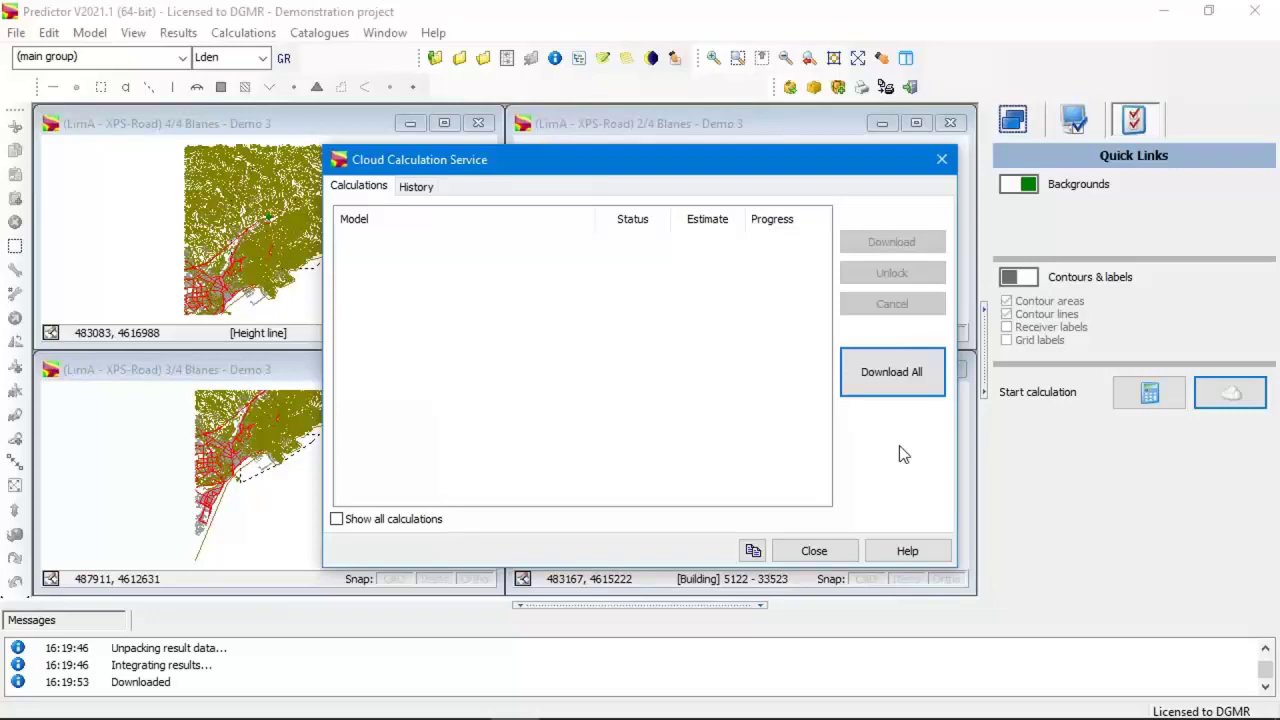
click(848, 551)
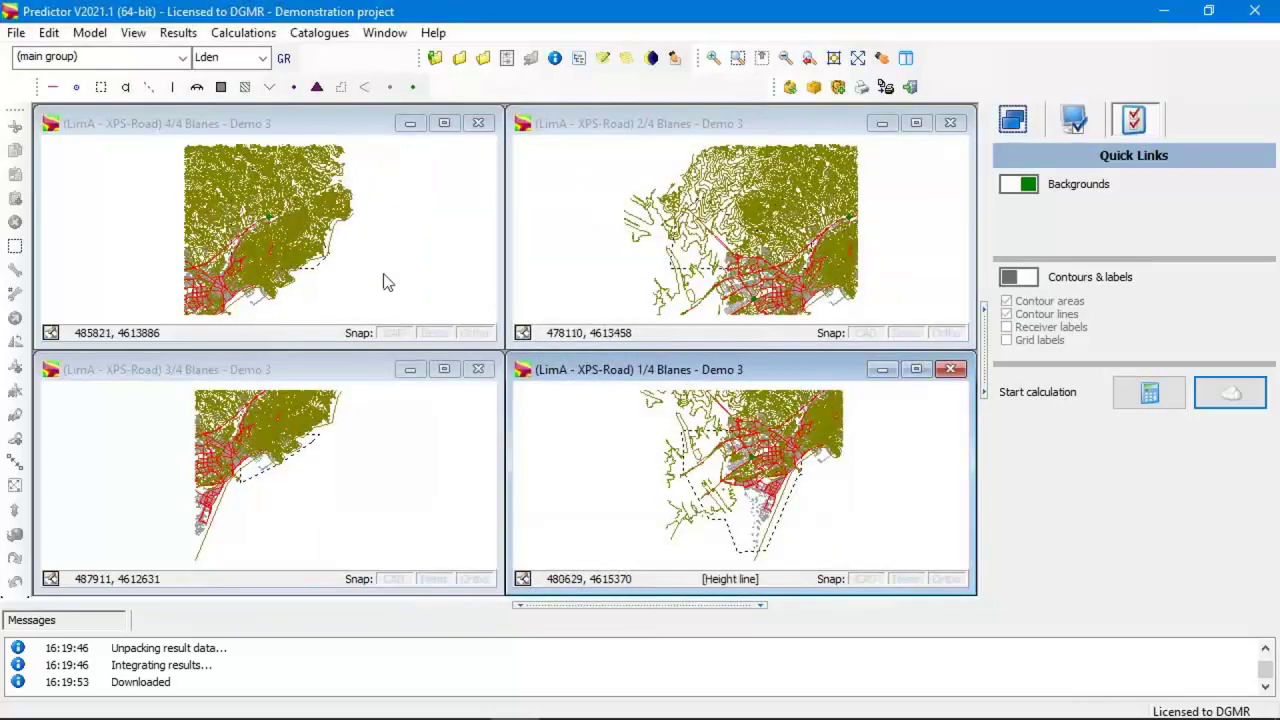
Display the noise contours as areas with black lines in the 4/4 Blanes - Demo 3 model.
click(318, 288)
scroll(283, 272, up, 3)
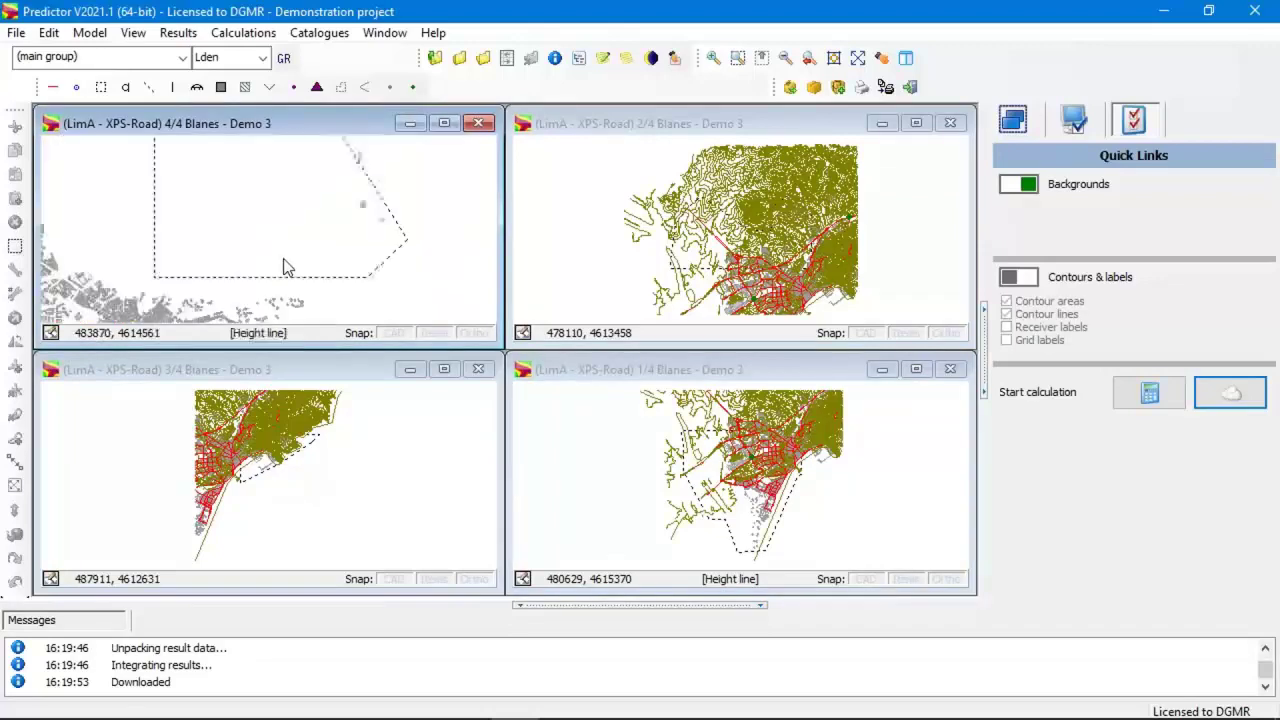
scroll(286, 262, down, 1)
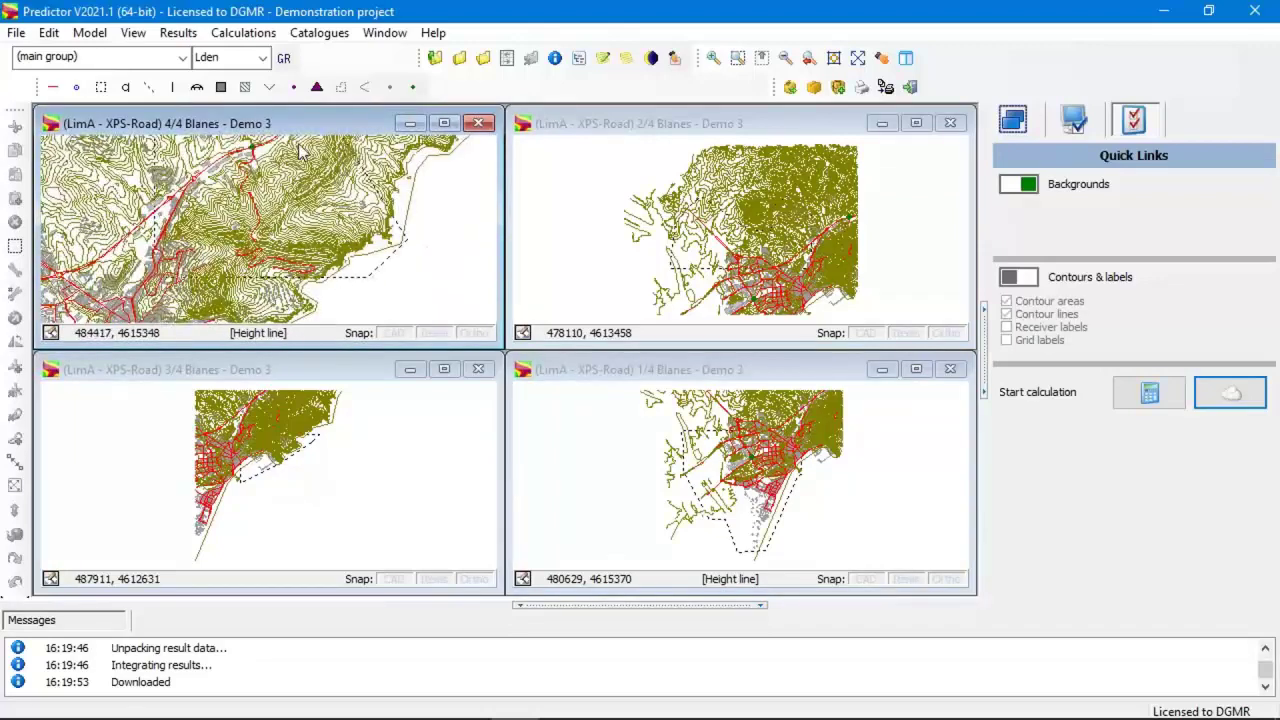
click(178, 32)
click(197, 128)
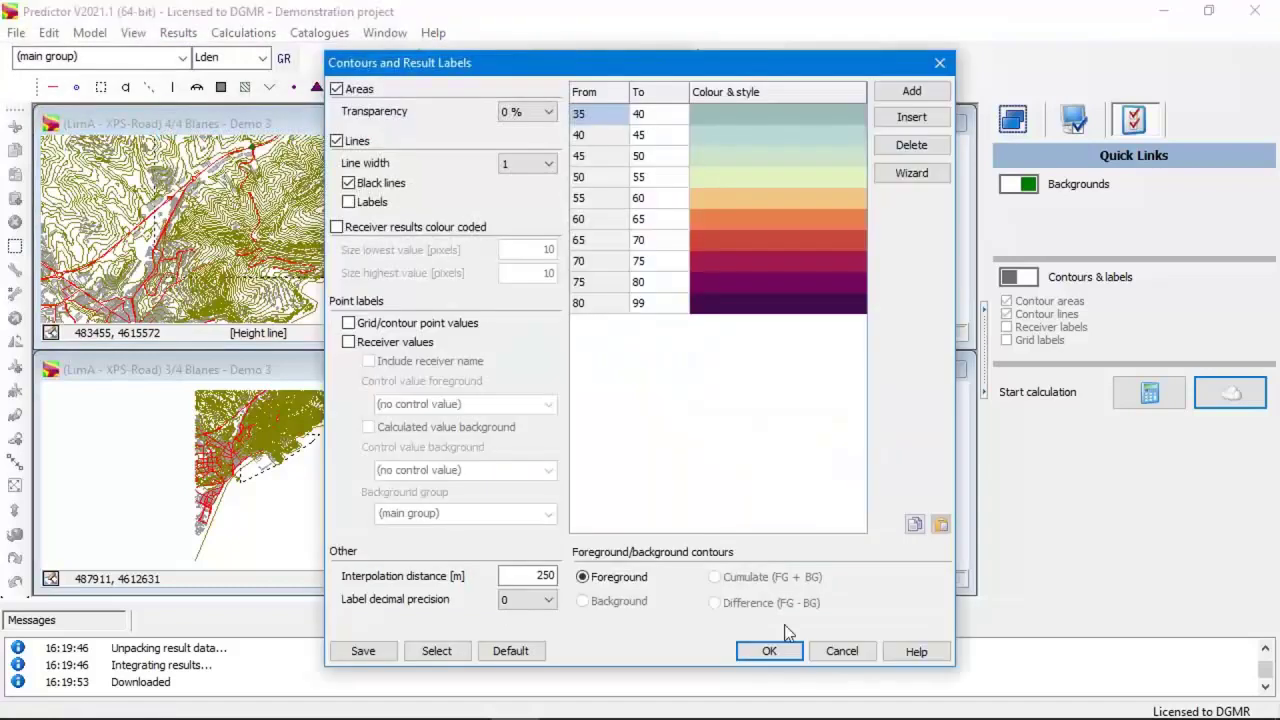
click(768, 651)
scroll(290, 262, up, 4)
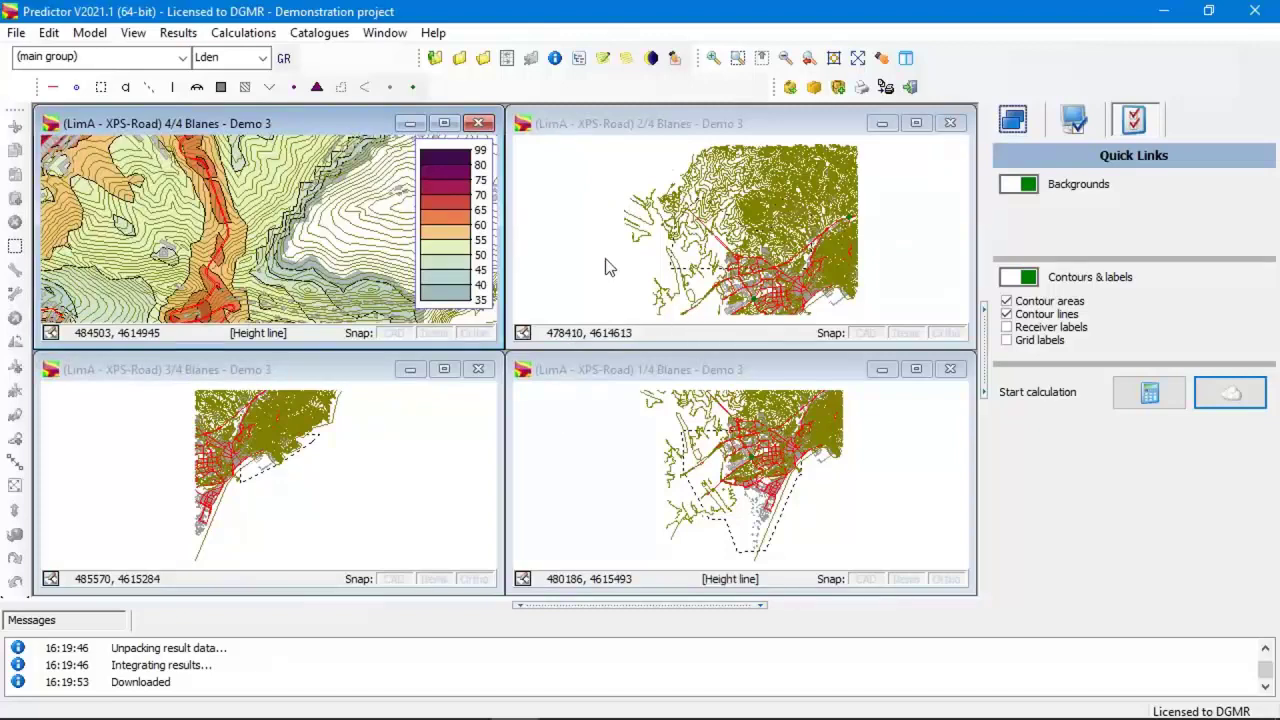
Open the Blanes - Demo 3 main model from the City noise map version and maximize its window.
click(435, 57)
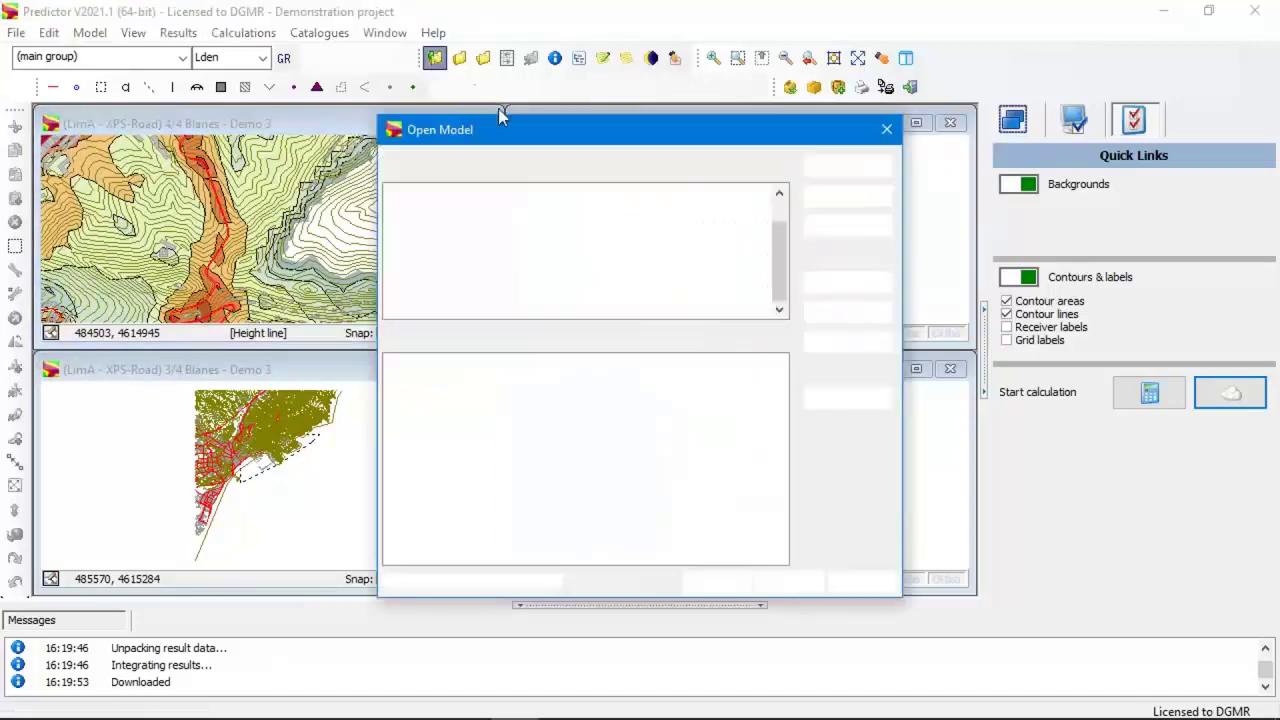
scroll(493, 283, up, 1)
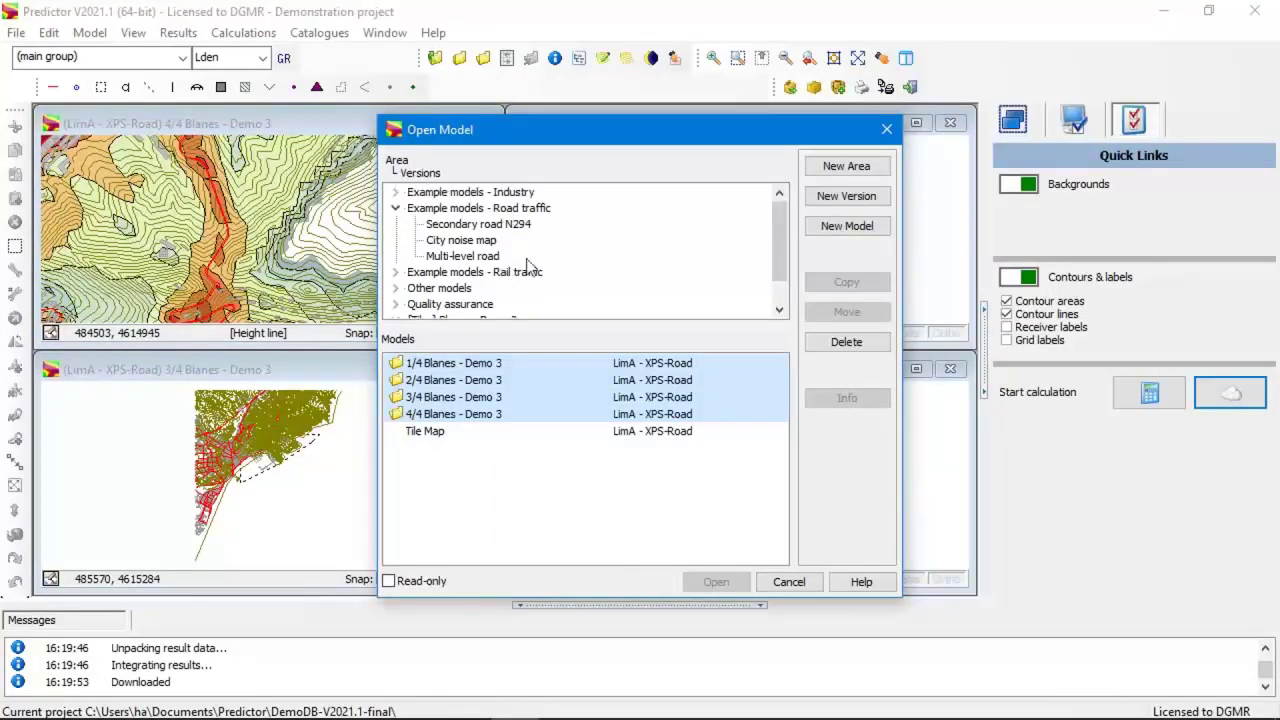
click(461, 240)
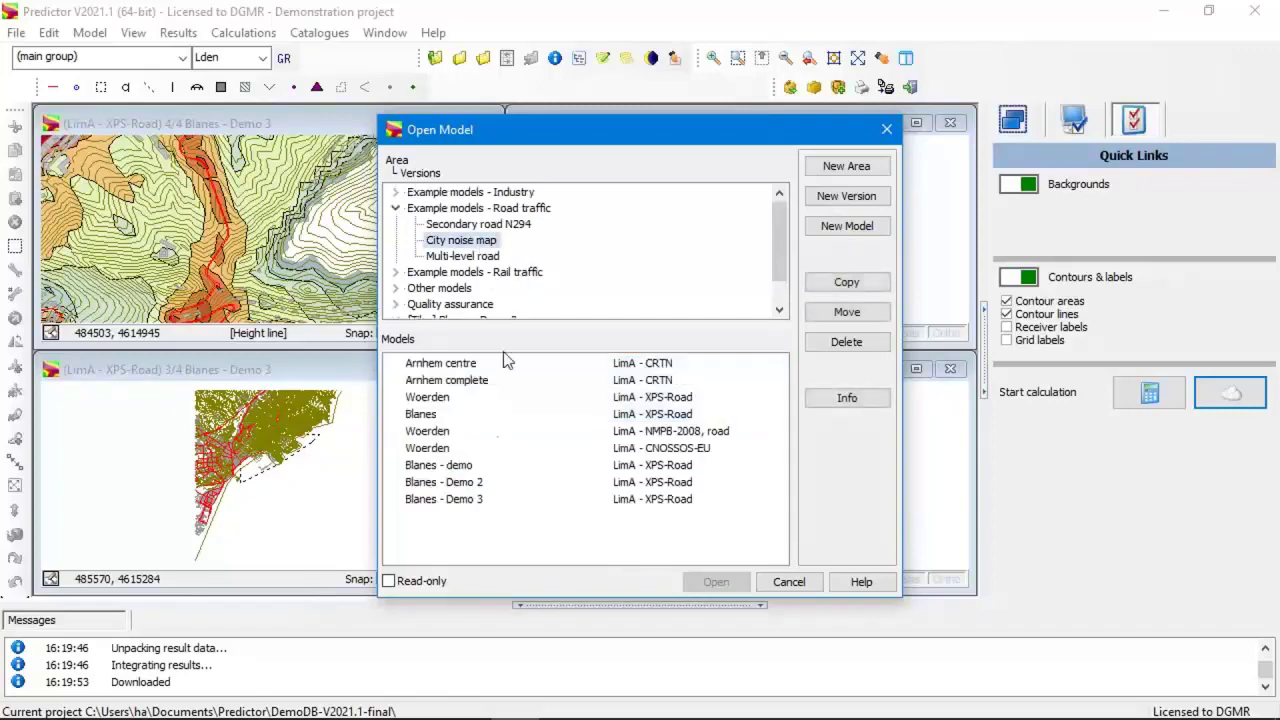
click(491, 499)
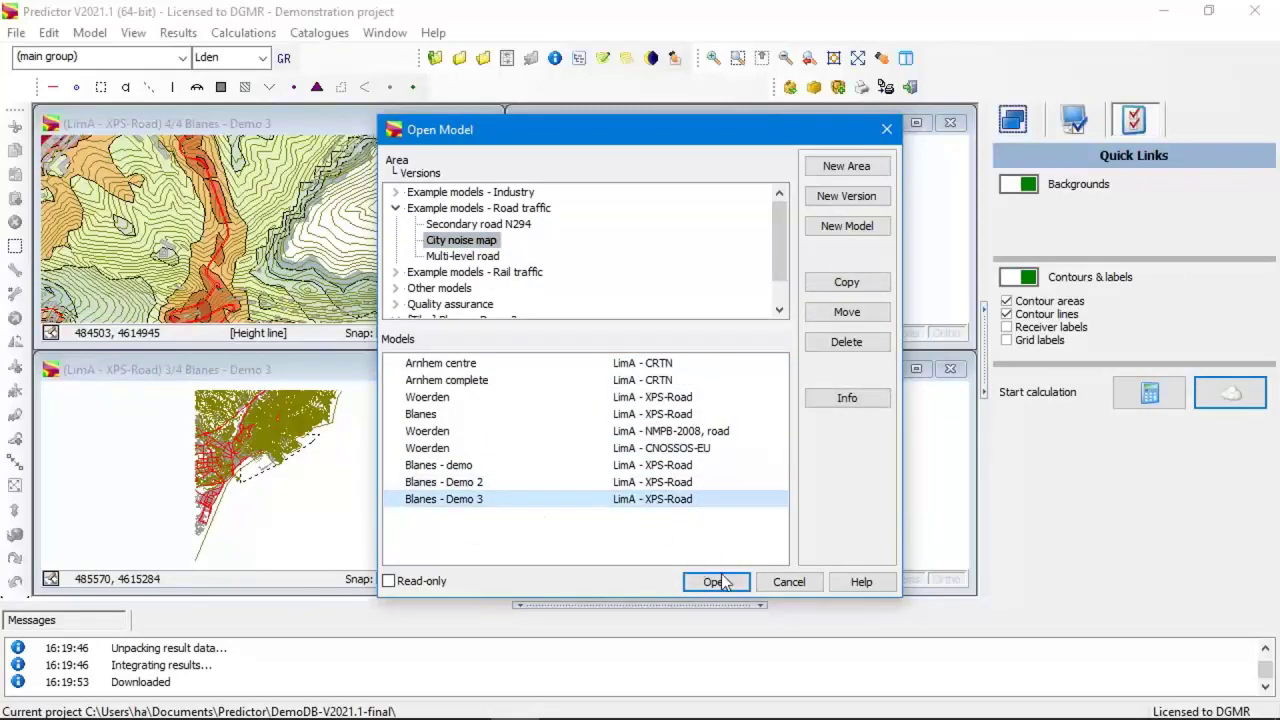
click(728, 582)
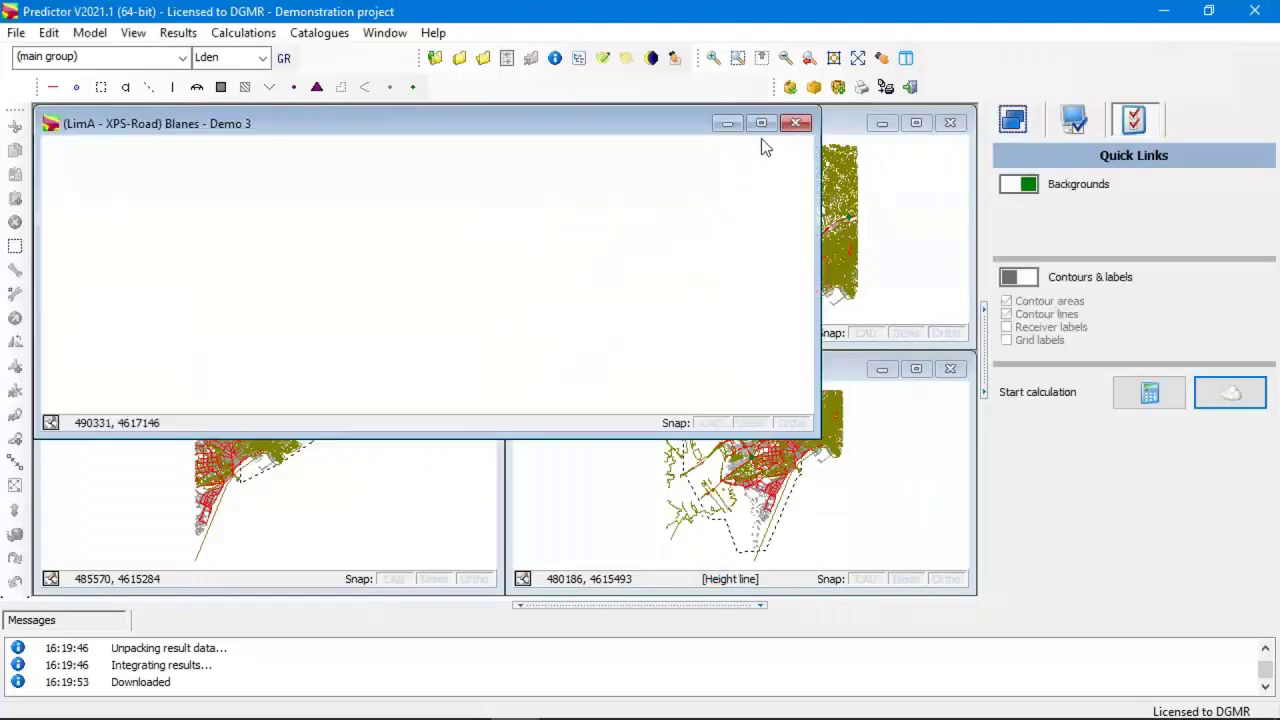
click(764, 126)
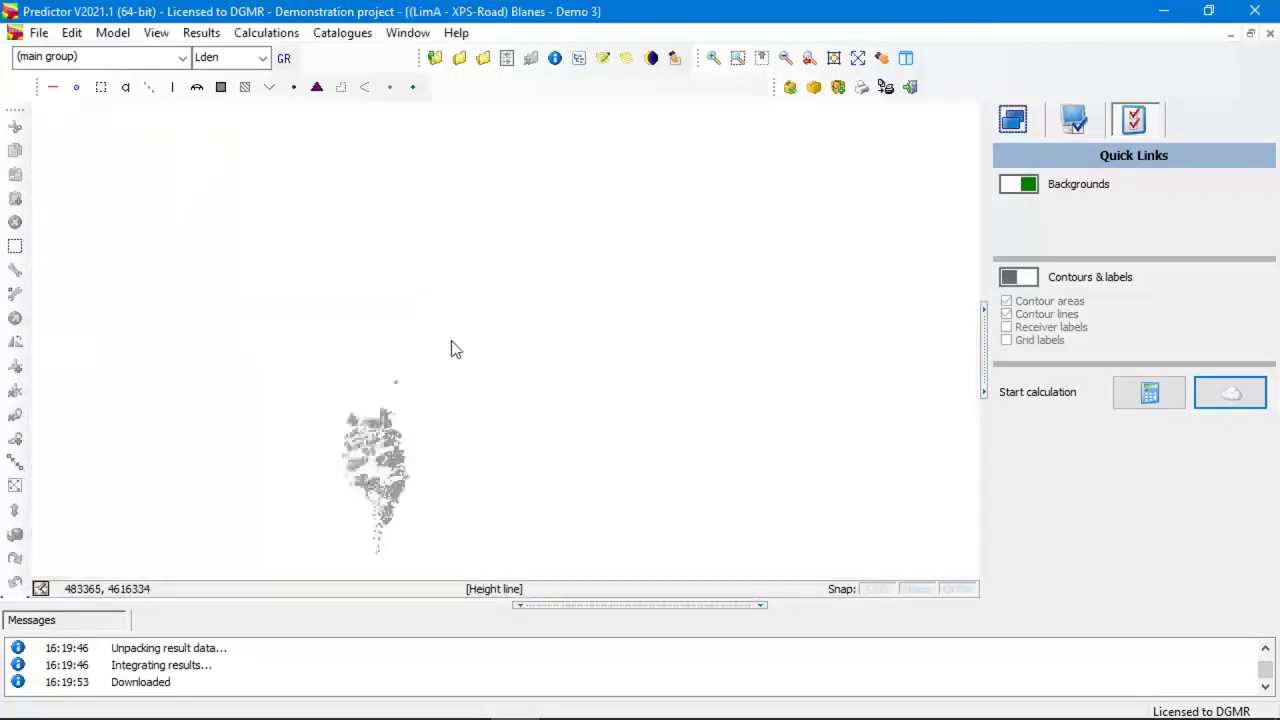
Generate the contours for the Blanes - Demo 3 main model with the existing contour and label settings.
click(201, 32)
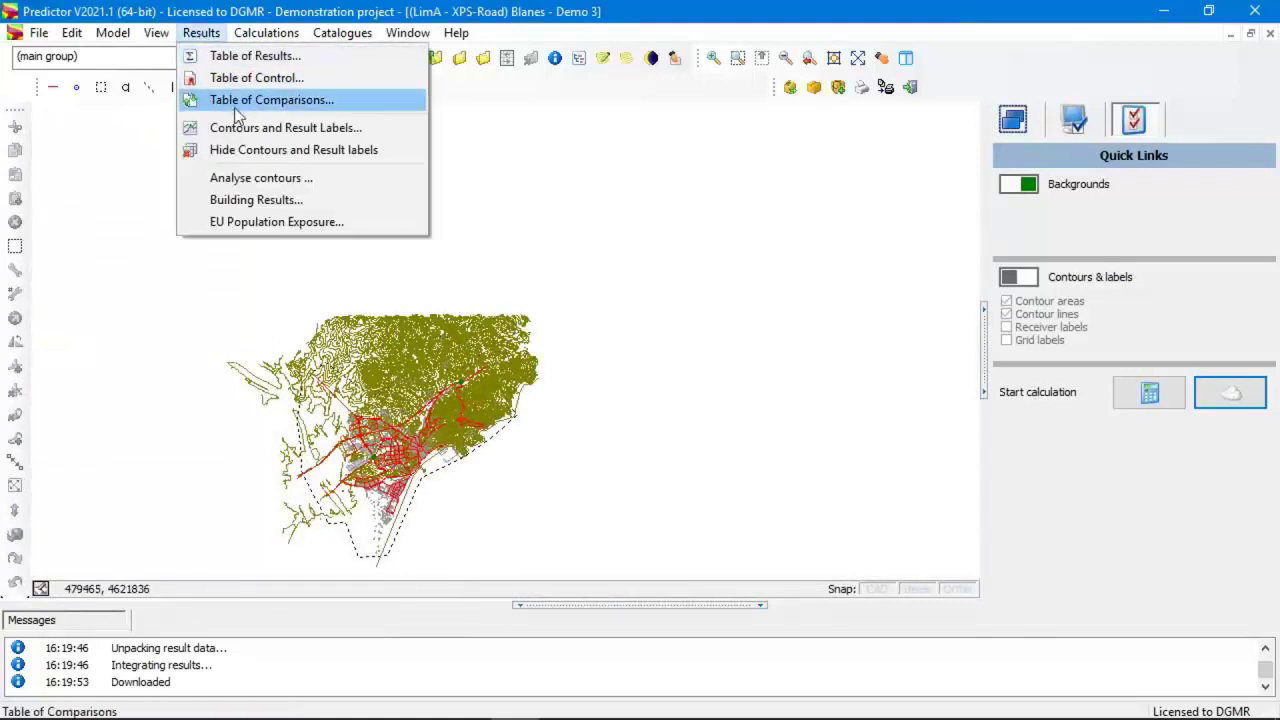
click(246, 127)
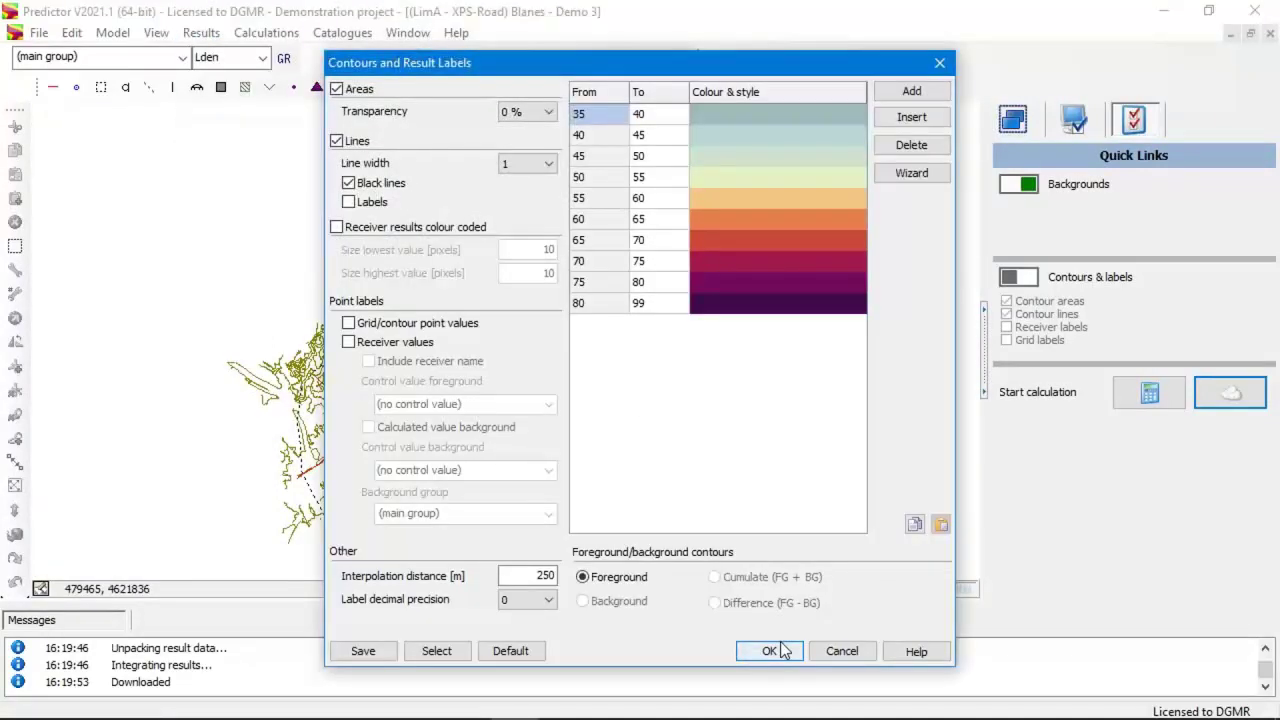
click(766, 648)
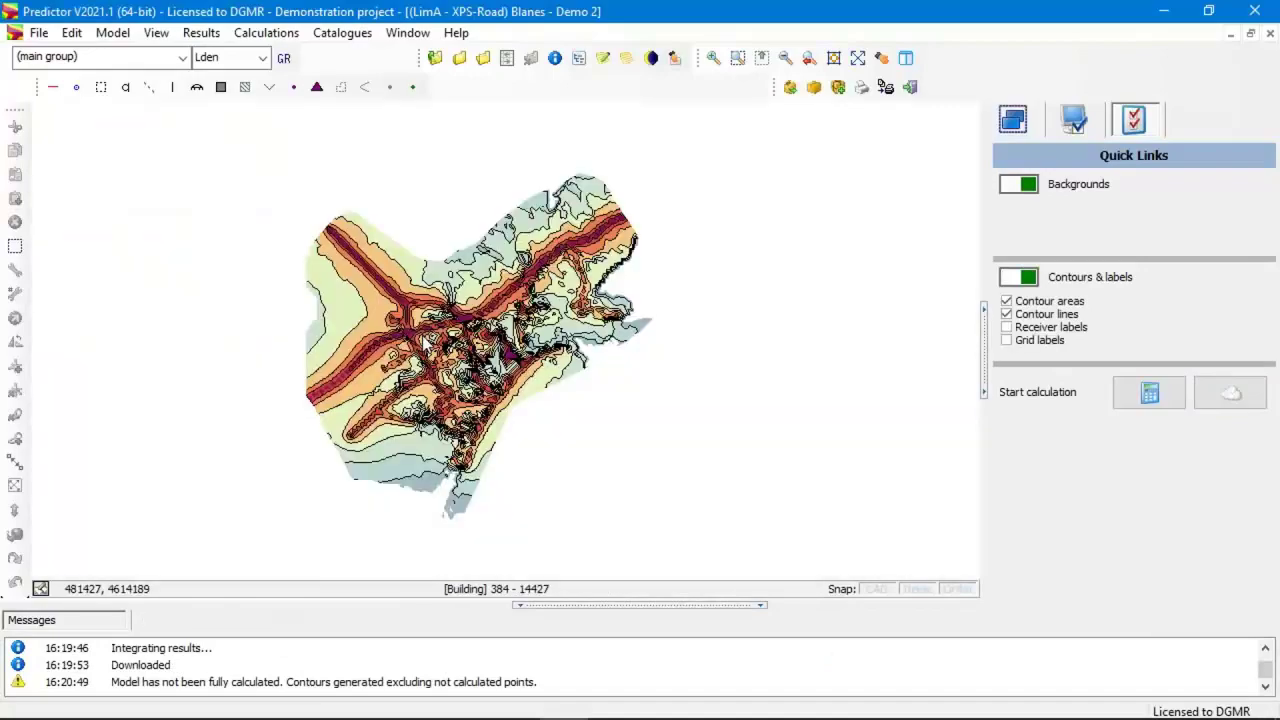
Open a 3D view of the built-up coastal area in the Blanes - Demo 2 contour map.
scroll(414, 370, up, 5)
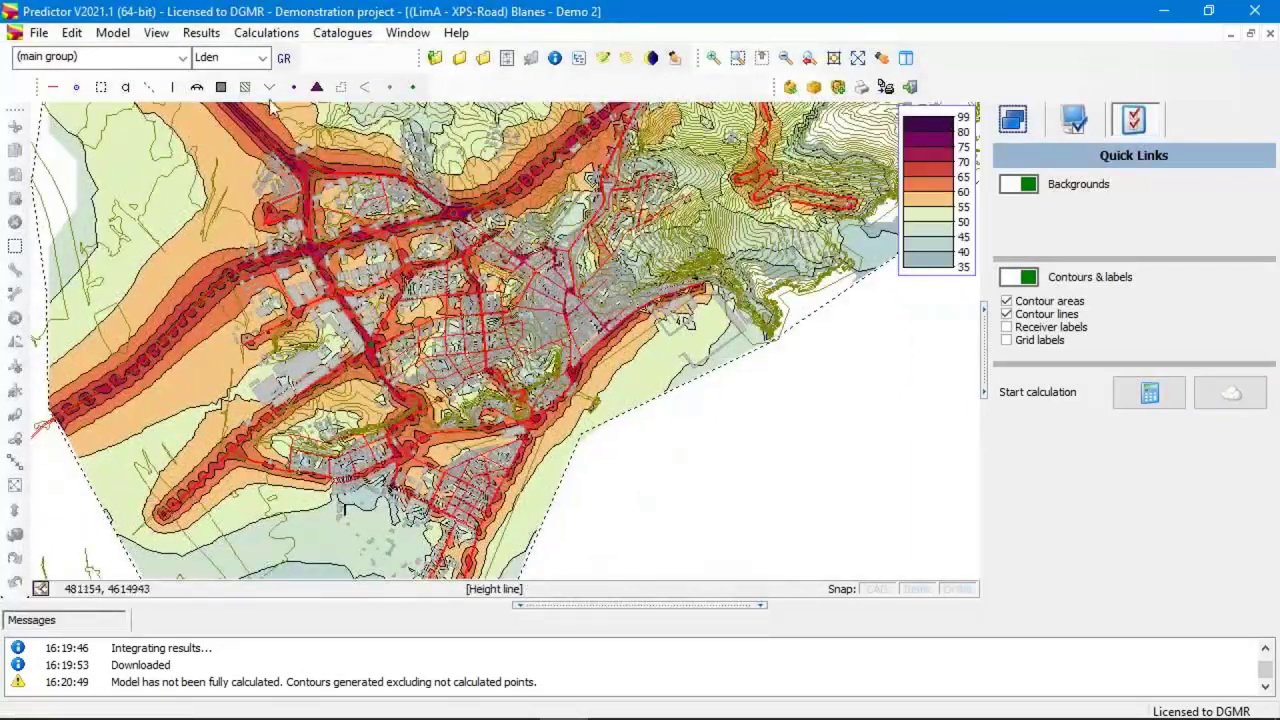
click(157, 33)
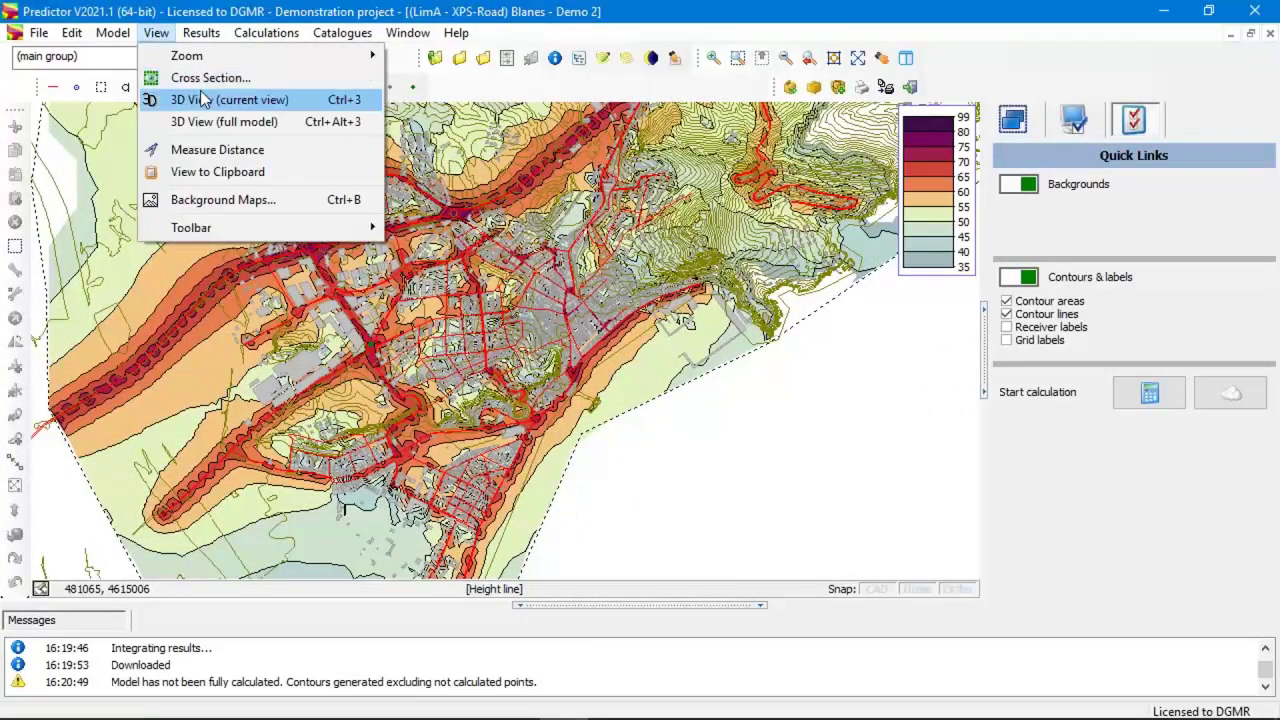
click(204, 101)
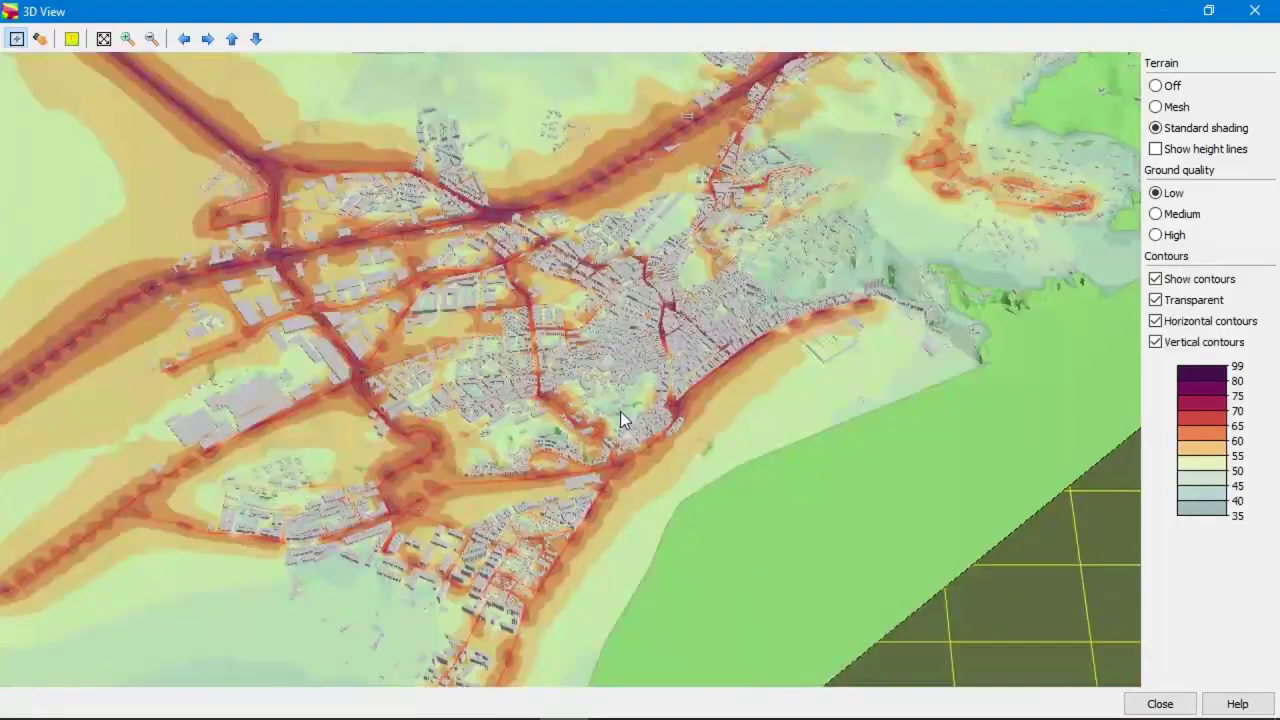
Examine the noise contours around the buildings and coastal road at a low viewing angle, and close the 3D view.
scroll(578, 424, up, 3)
drag(575, 424, 686, 366)
scroll(718, 383, up, 3)
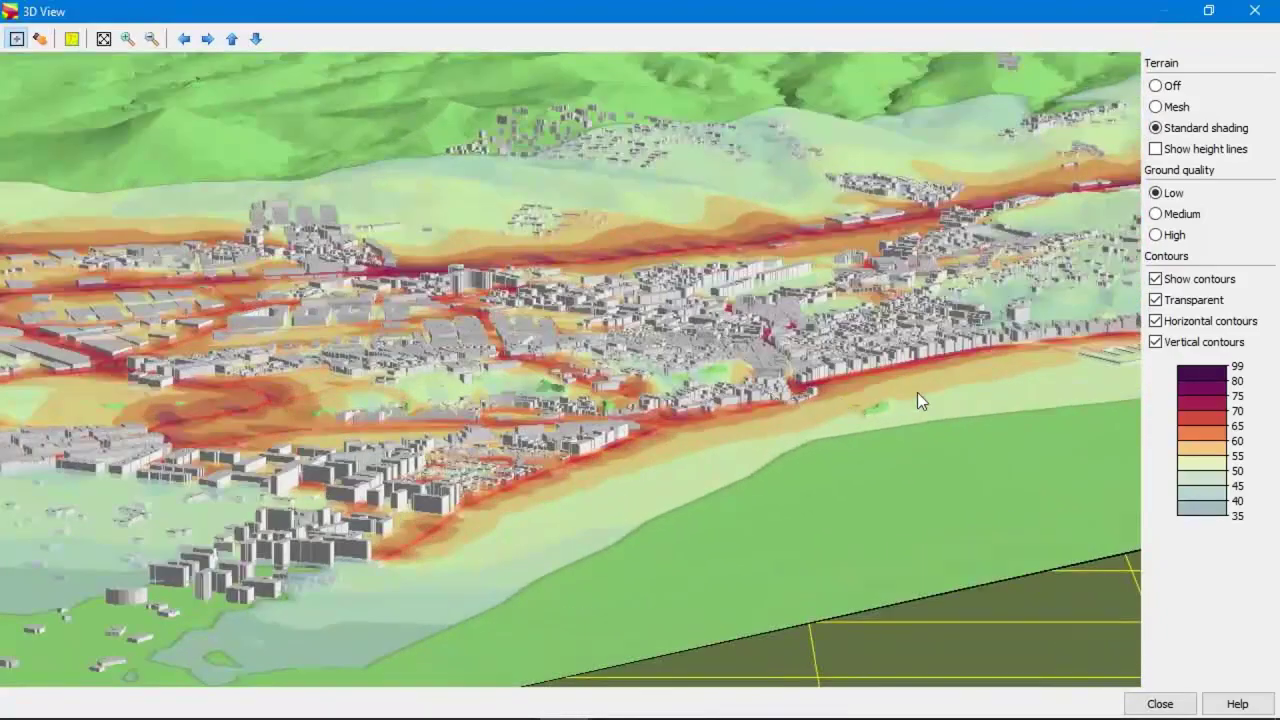
scroll(917, 392, up, 4)
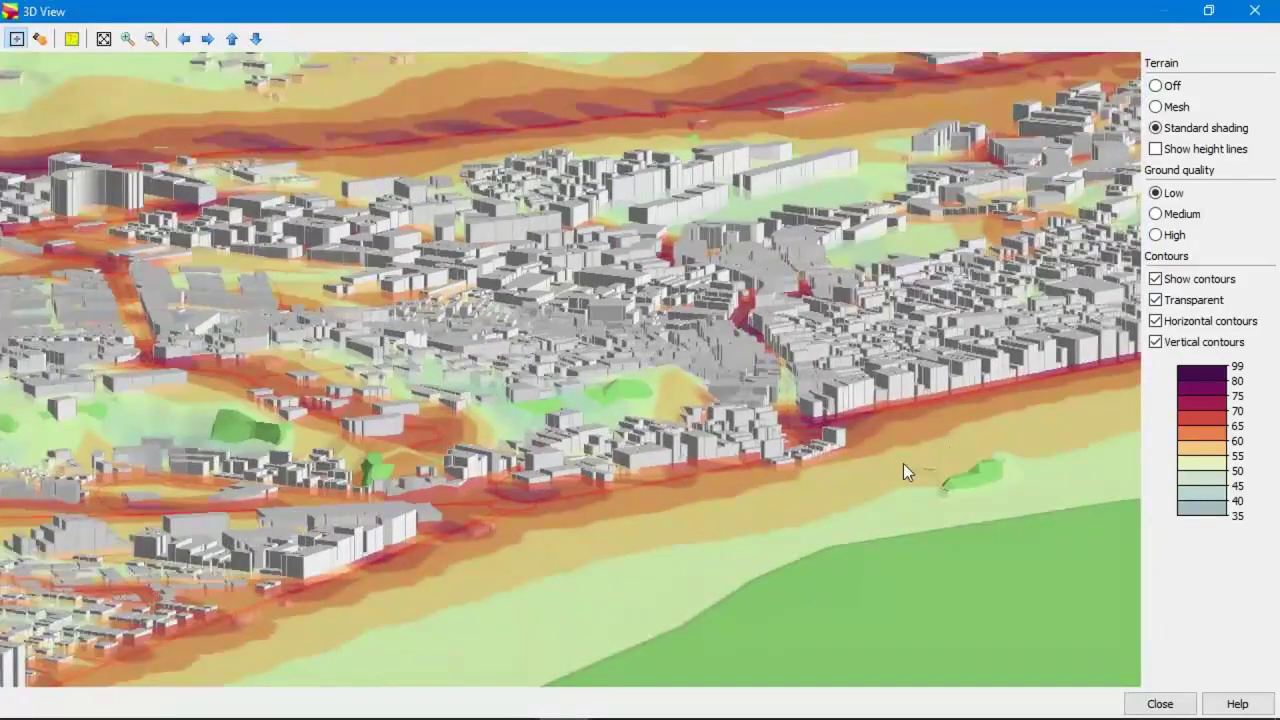
scroll(903, 470, down, 2)
scroll(840, 474, down, 2)
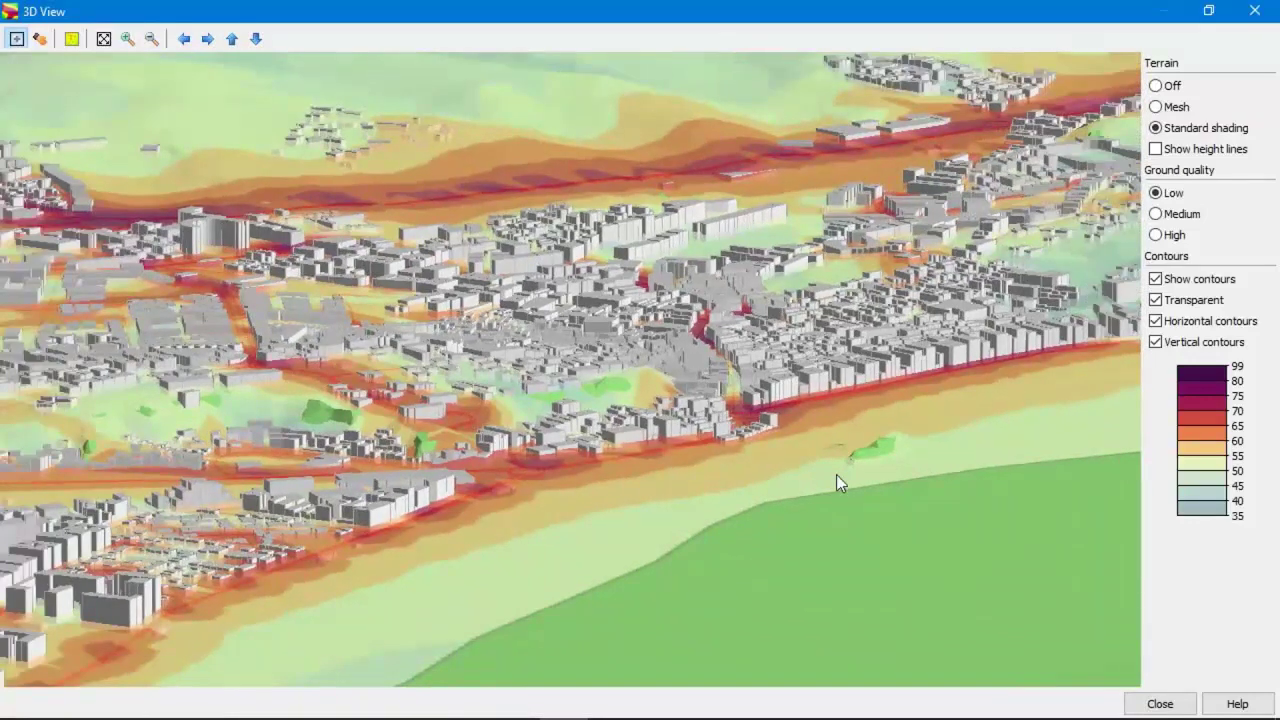
click(1160, 704)
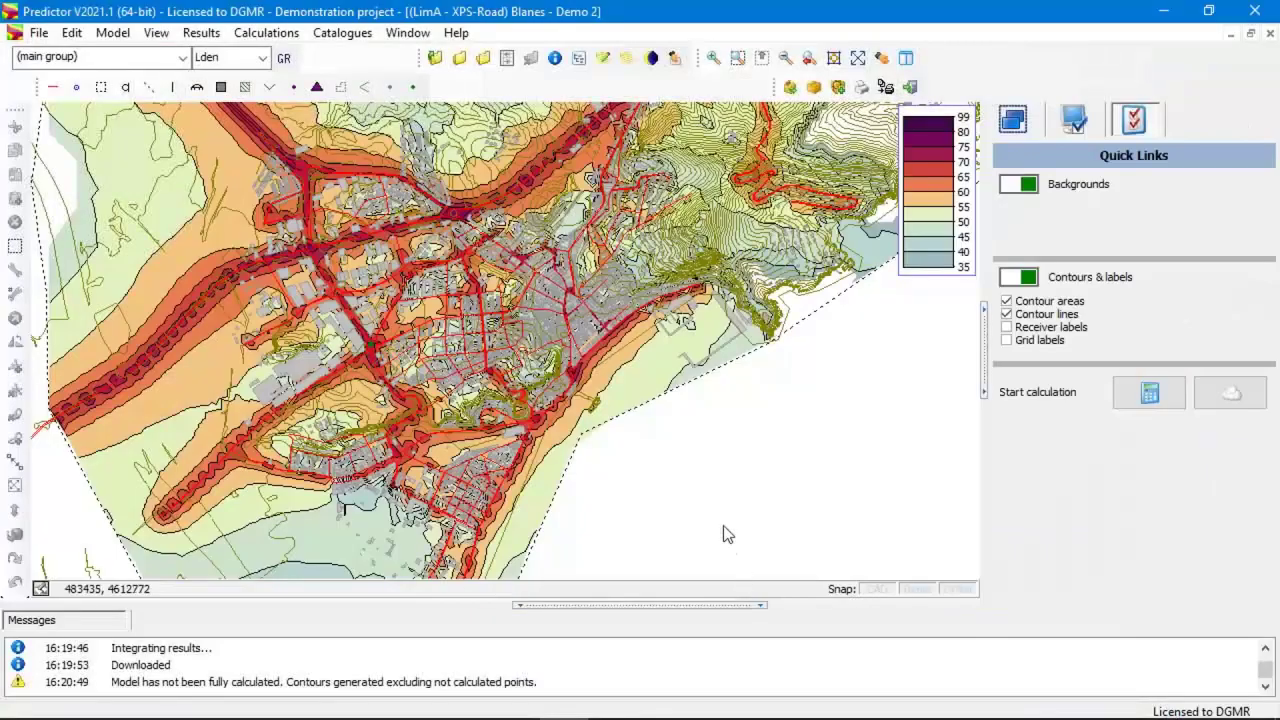
key(alt+Tab)
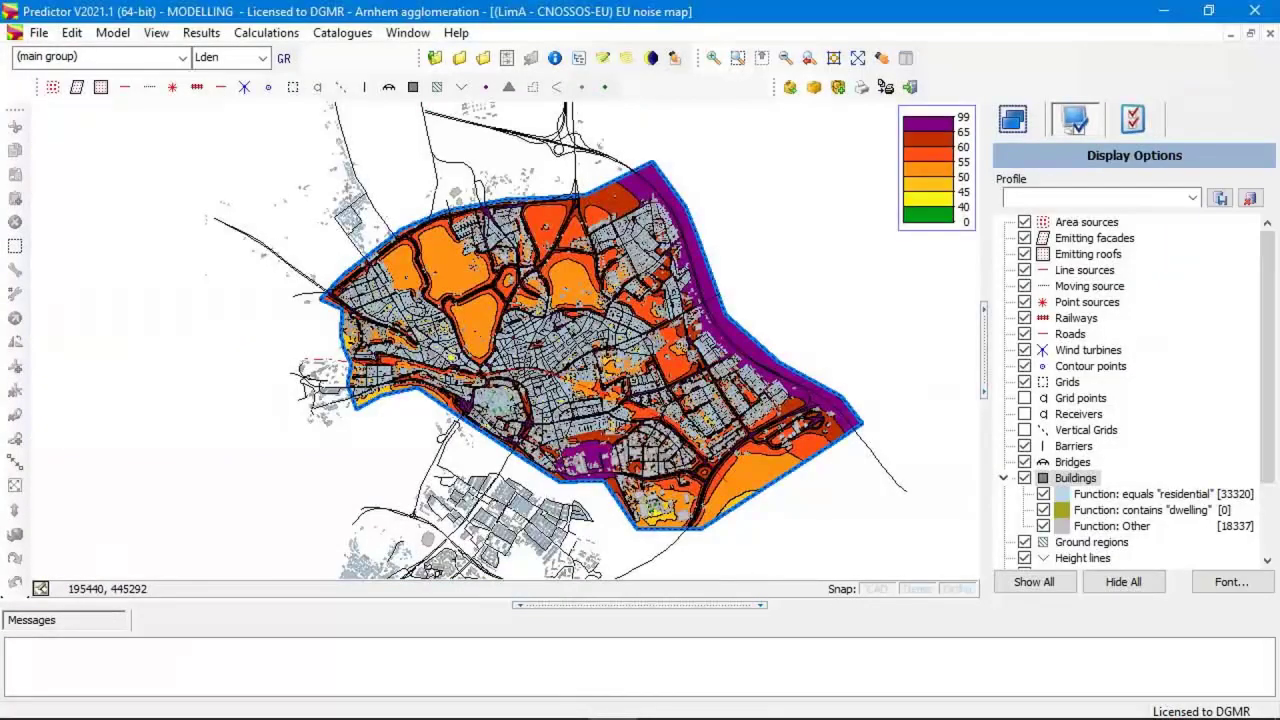
key(Right)
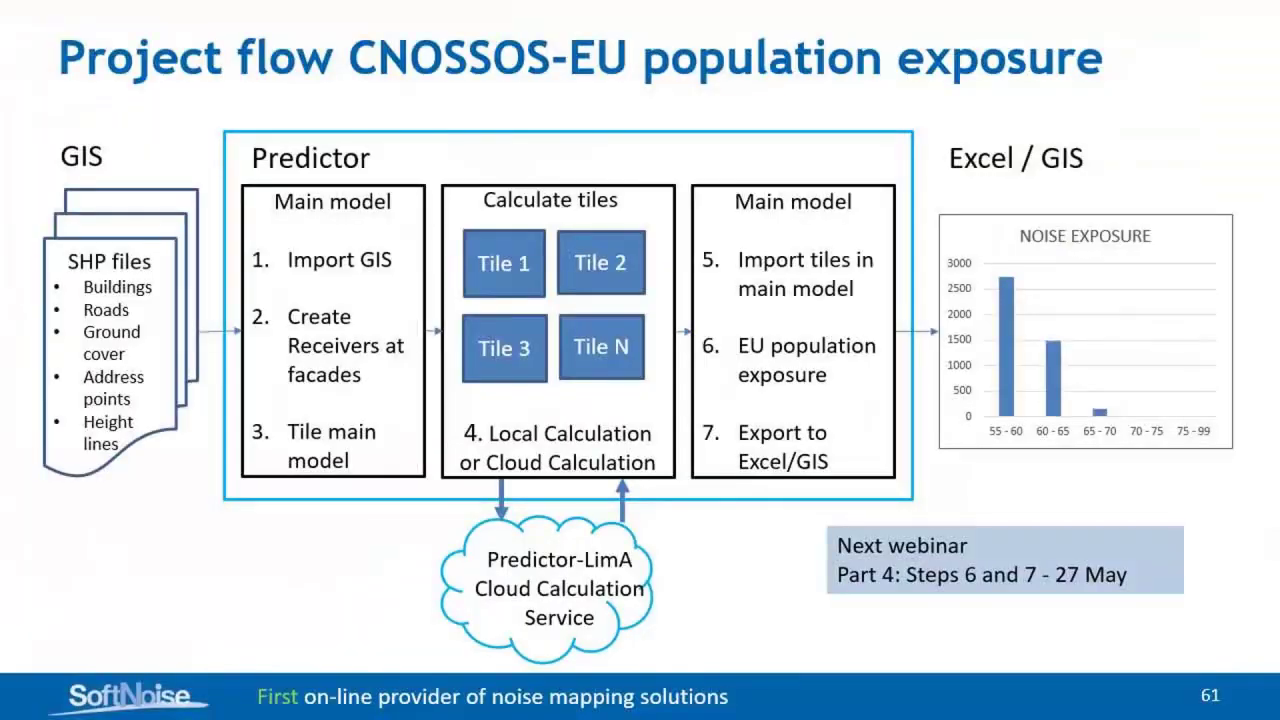